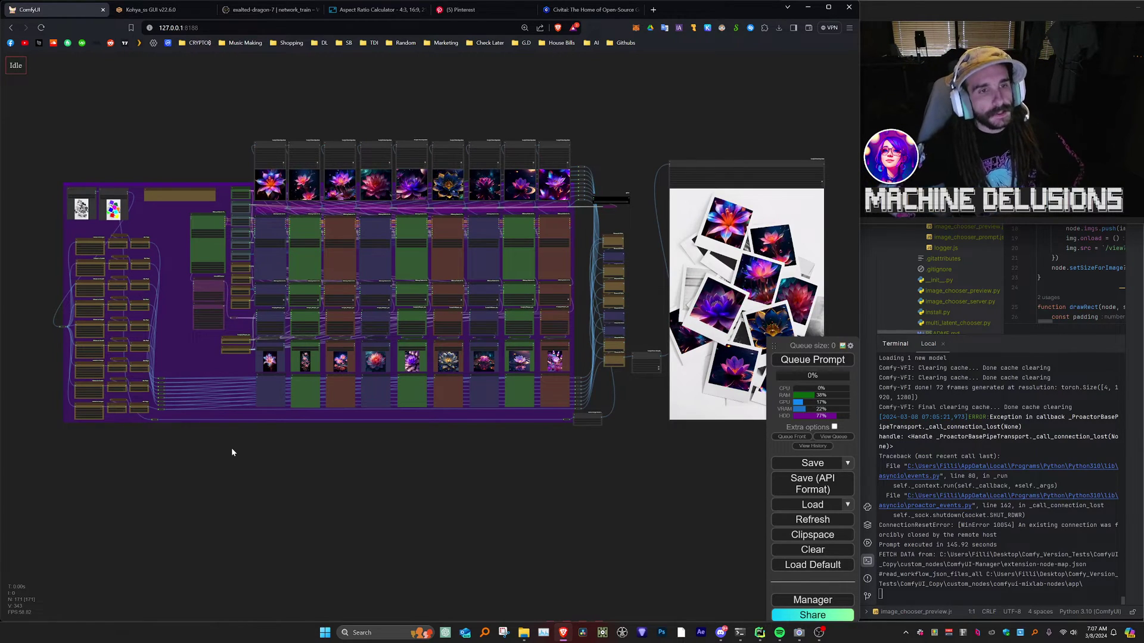
- Examine the overall node workflow and the finished flower photo collage in the final output node
scroll(194, 347, up, 4)
scroll(190, 348, down, 2)
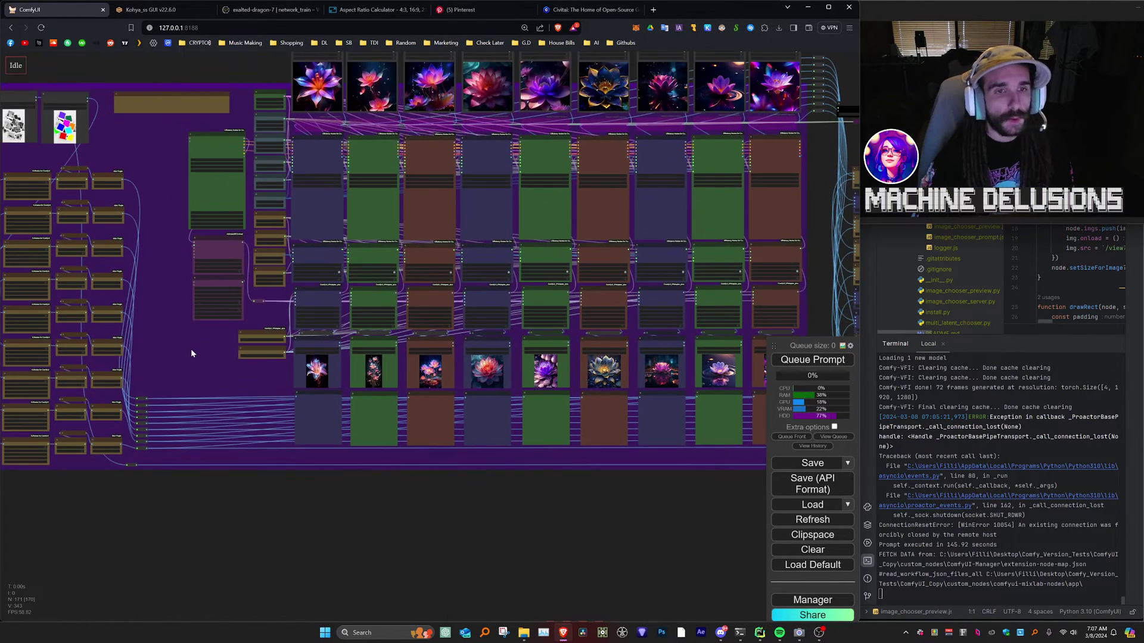
scroll(330, 413, down, 2)
scroll(134, 511, down, 2)
drag(685, 357, 370, 334)
scroll(613, 269, up, 7)
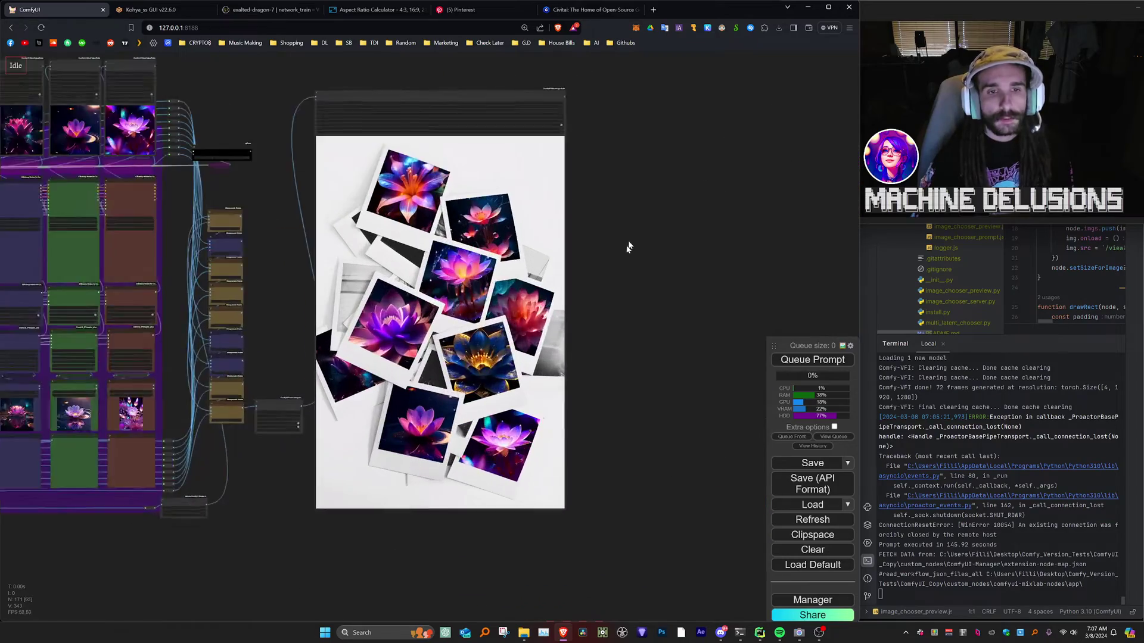
drag(600, 330, 632, 355)
scroll(618, 307, up, 1)
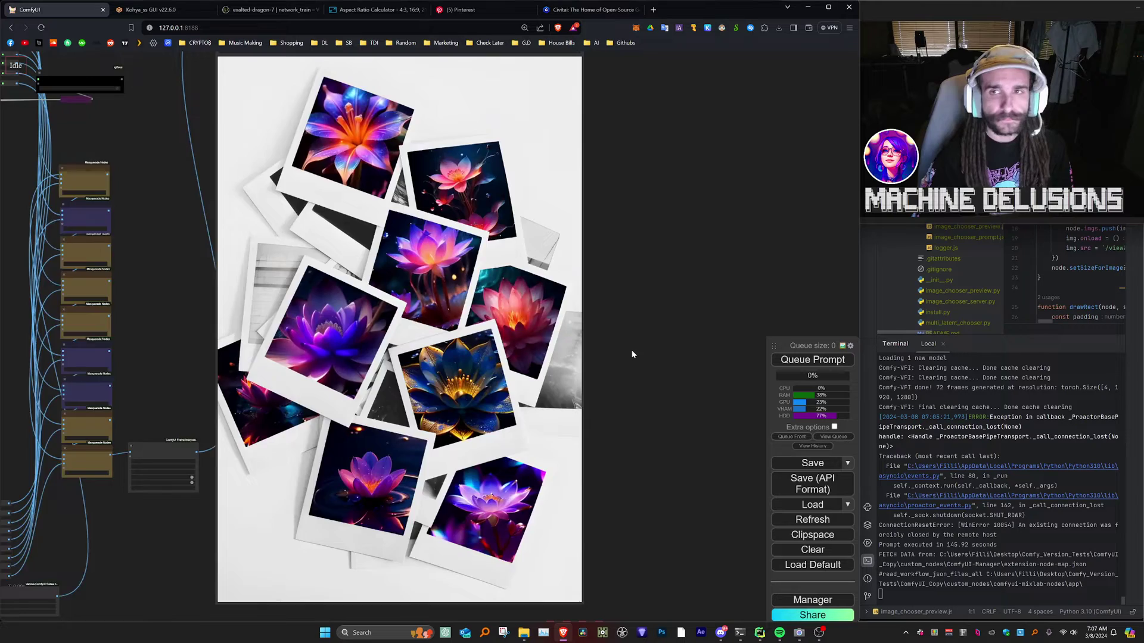
scroll(479, 414, down, 10)
drag(251, 510, 636, 453)
scroll(473, 444, up, 2)
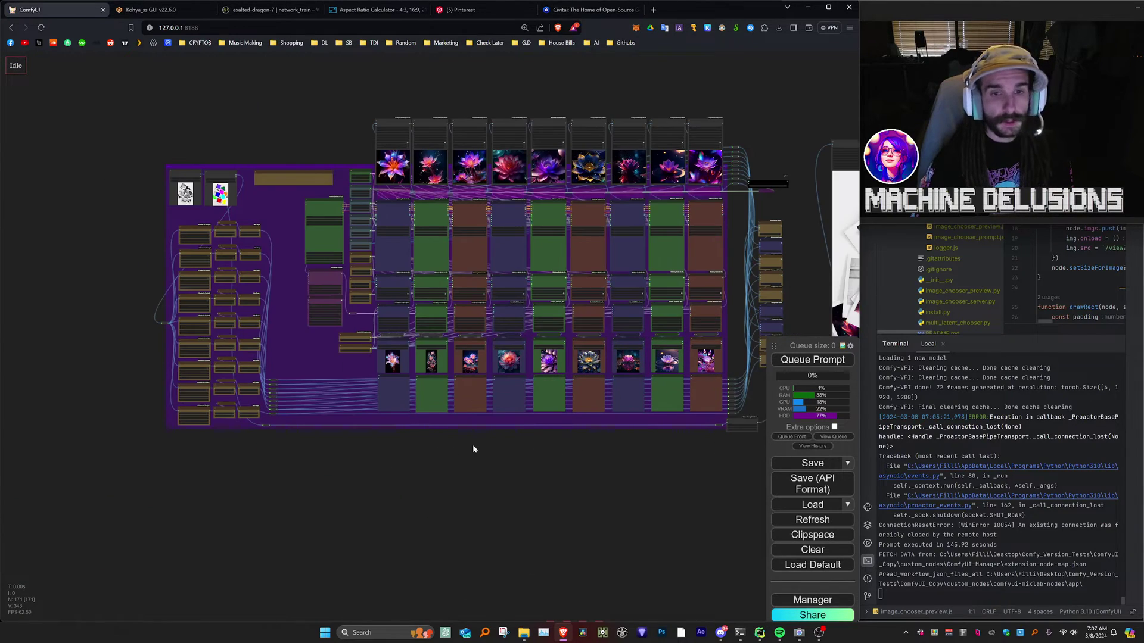
- Inspect the two Load Image nodes holding the black-and-white photo collage and the colour-coded Mask.png, selecting each in turn
drag(473, 445, 420, 470)
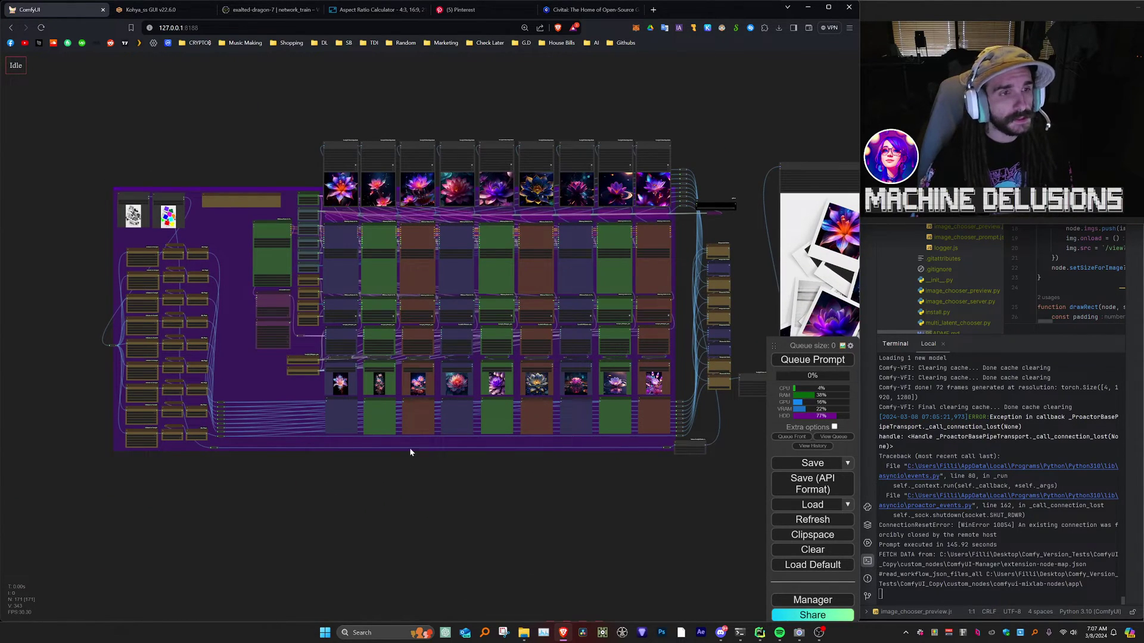
drag(436, 519, 676, 554)
scroll(416, 221, up, 16)
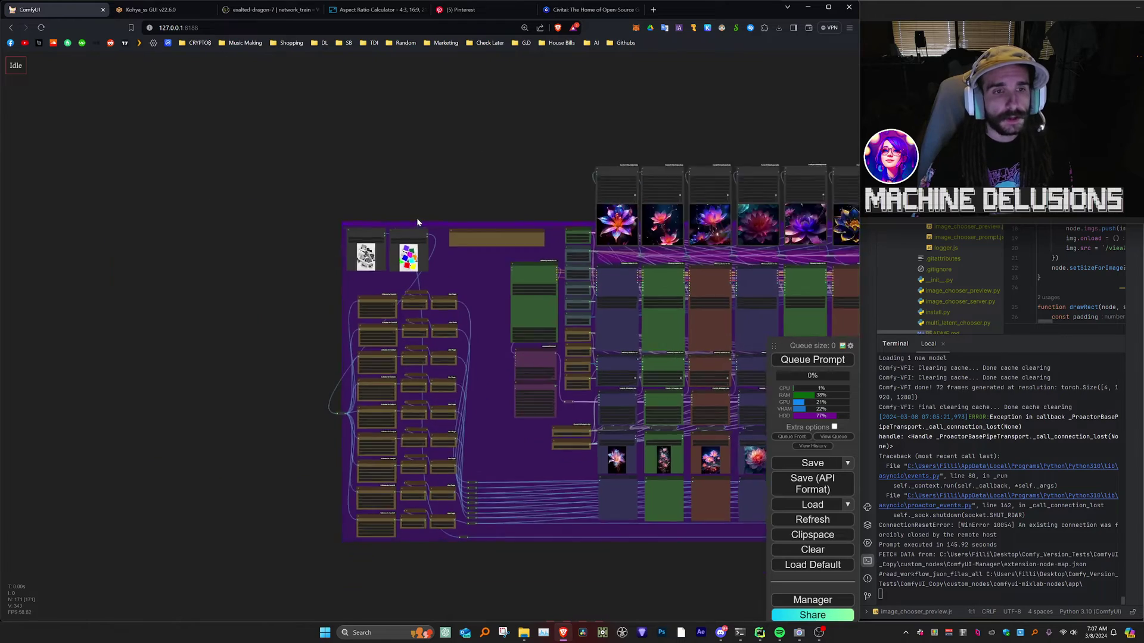
drag(494, 293, 645, 356)
scroll(446, 332, up, 4)
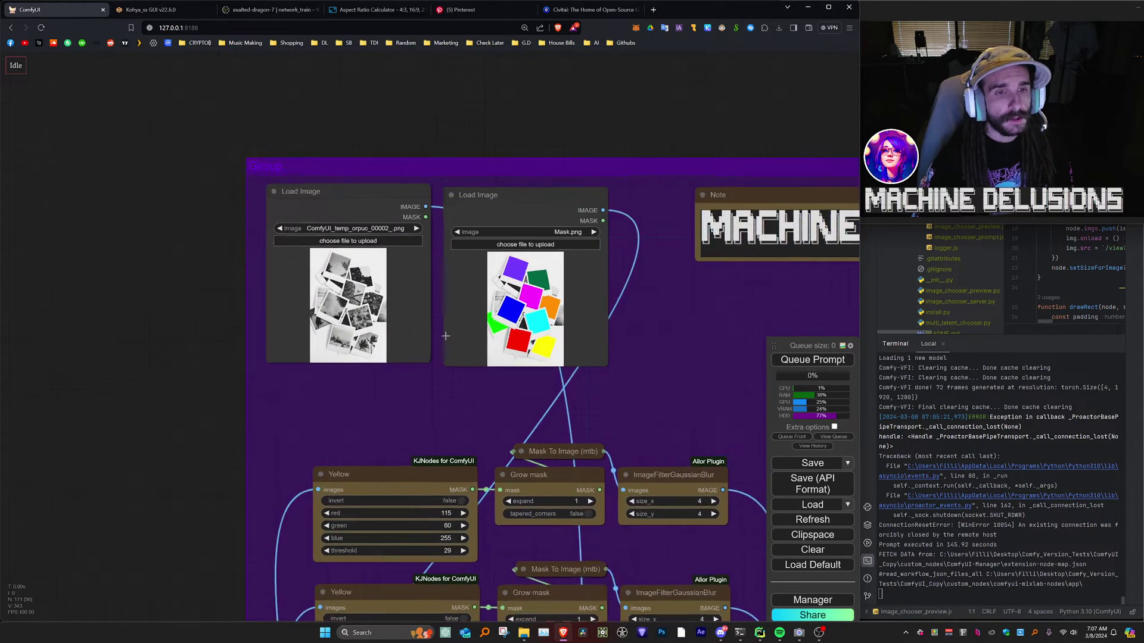
drag(351, 136, 351, 140)
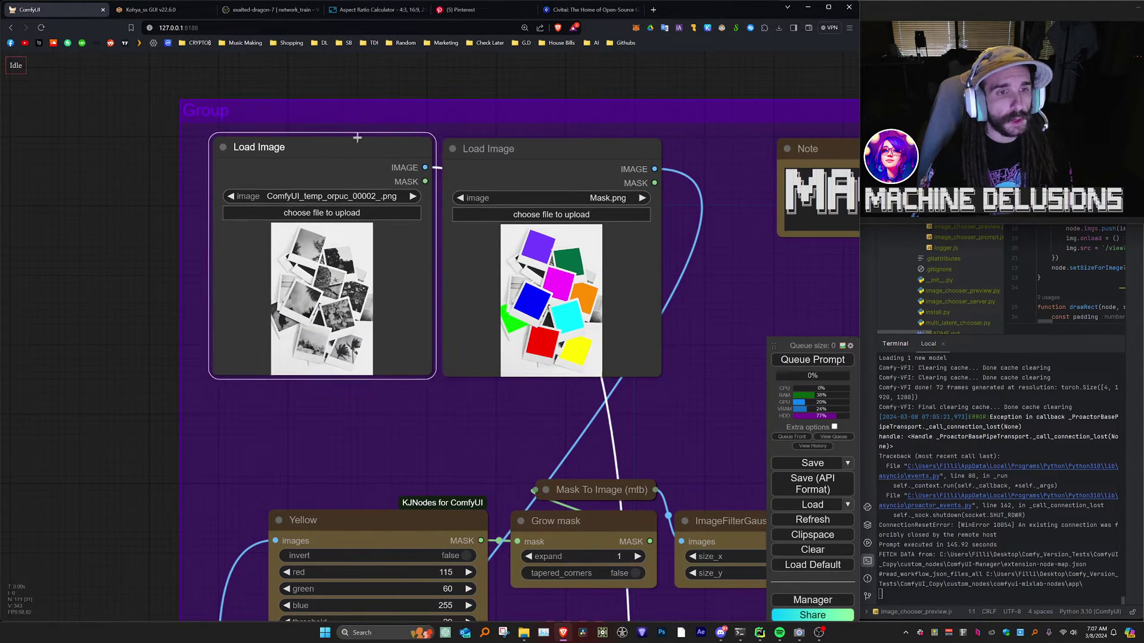
drag(620, 299, 476, 276)
scroll(500, 245, up, 1)
drag(383, 104, 370, 113)
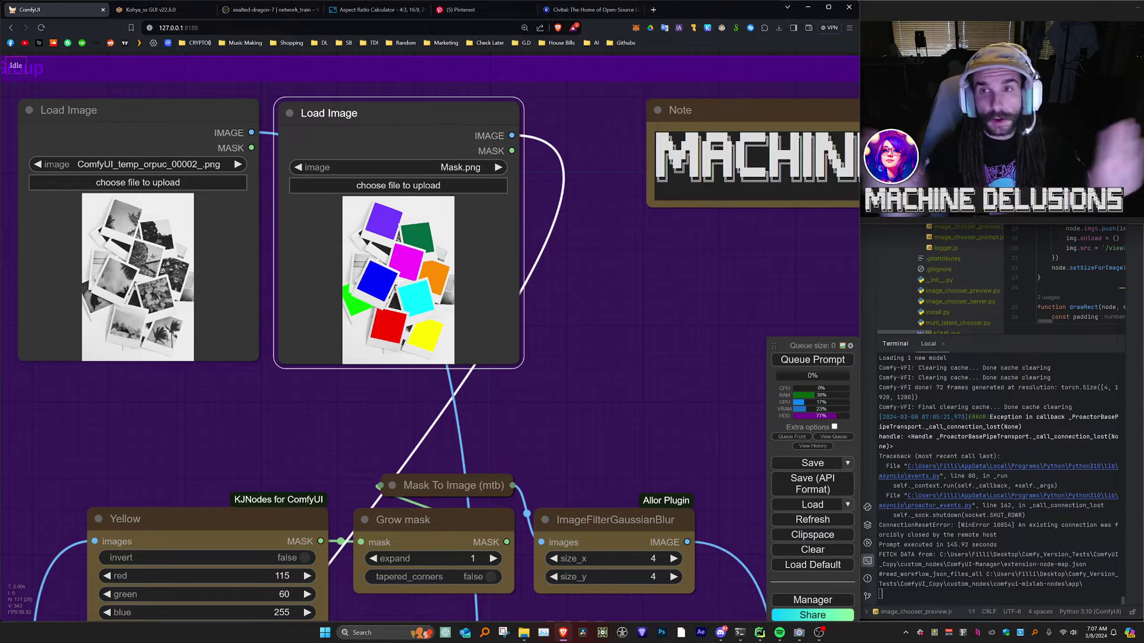
- Examine how Mask.png feeds the first colour-mask rows and their Grow mask, Mask To Image and ImageFilterGaussianBlur nodes
click(570, 238)
scroll(461, 271, down, 1)
scroll(418, 254, down, 3)
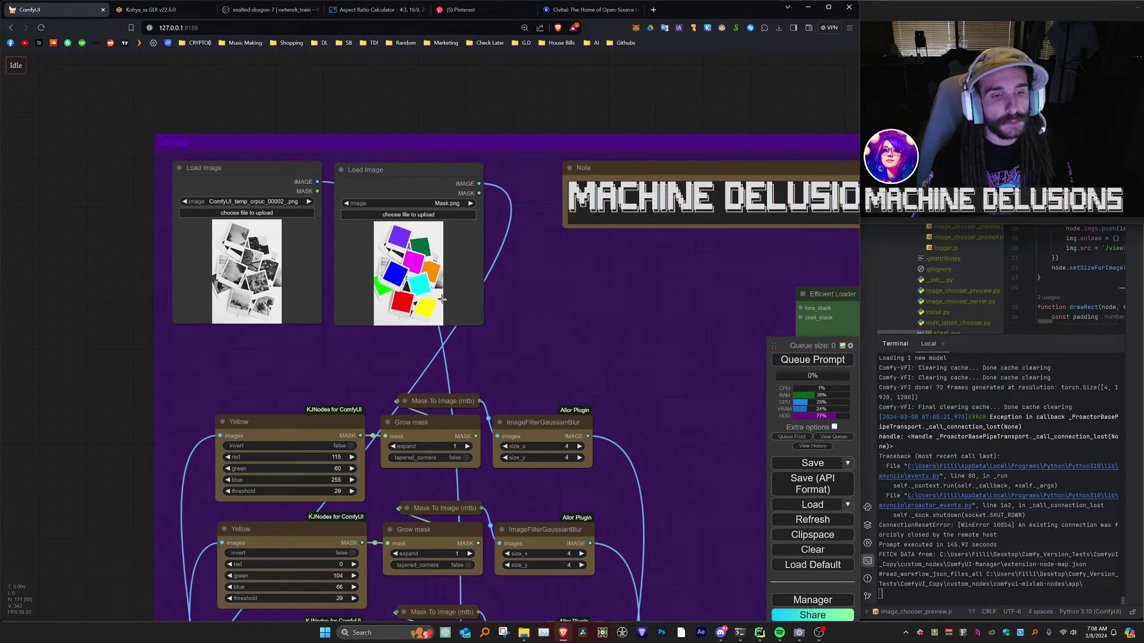
drag(531, 363, 479, 115)
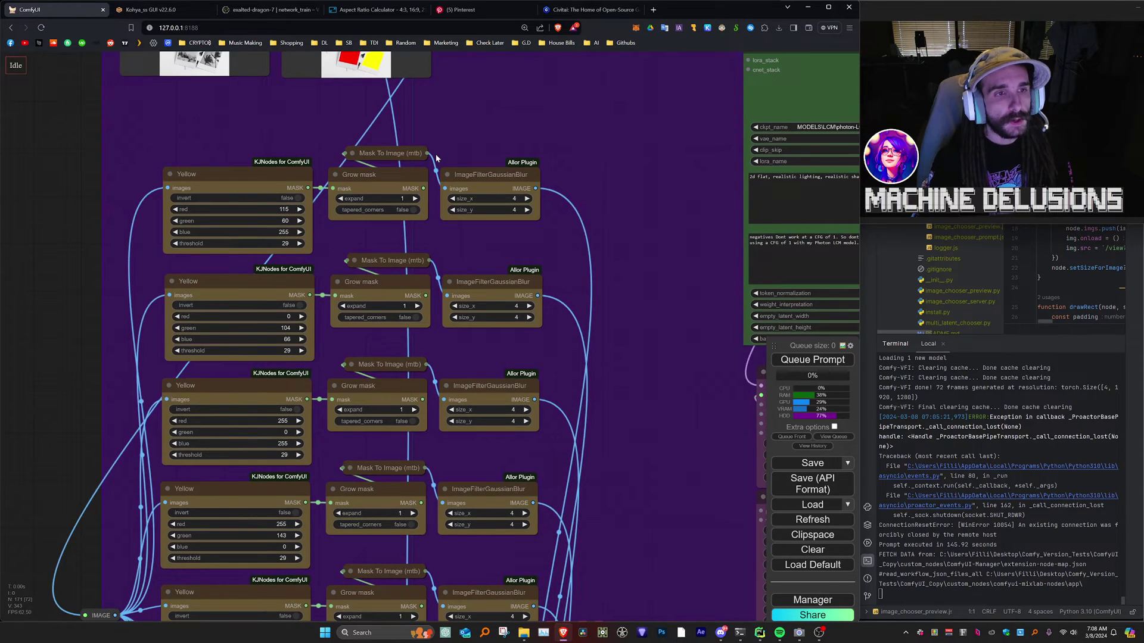
scroll(434, 153, down, 2)
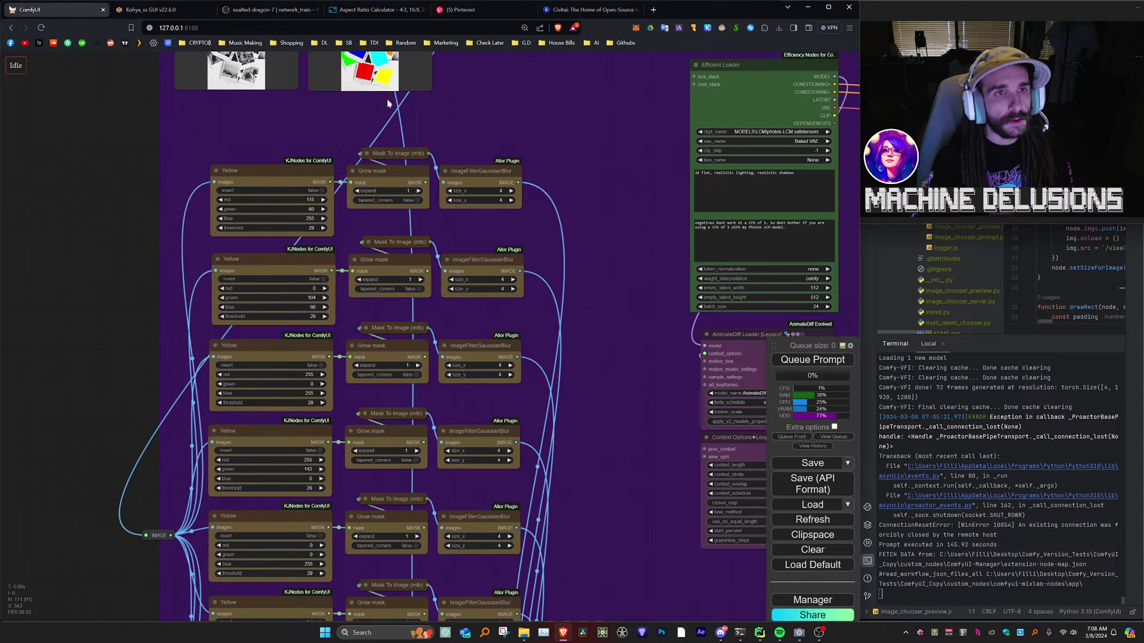
scroll(387, 103, up, 4)
drag(336, 238, 334, 126)
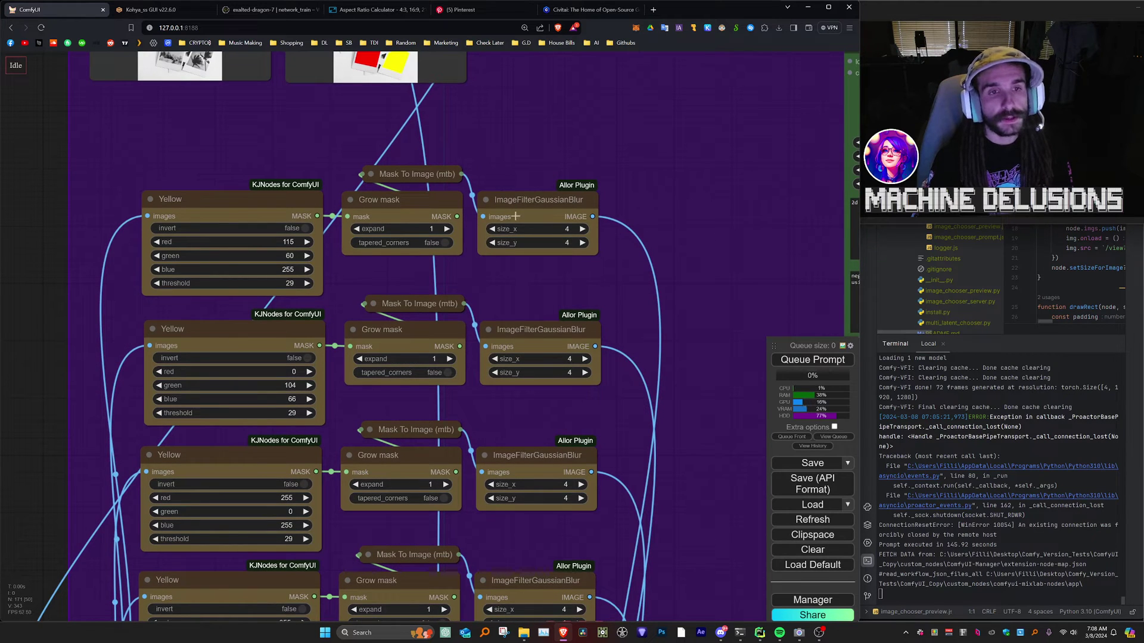
scroll(519, 205, down, 2)
drag(487, 118, 467, 252)
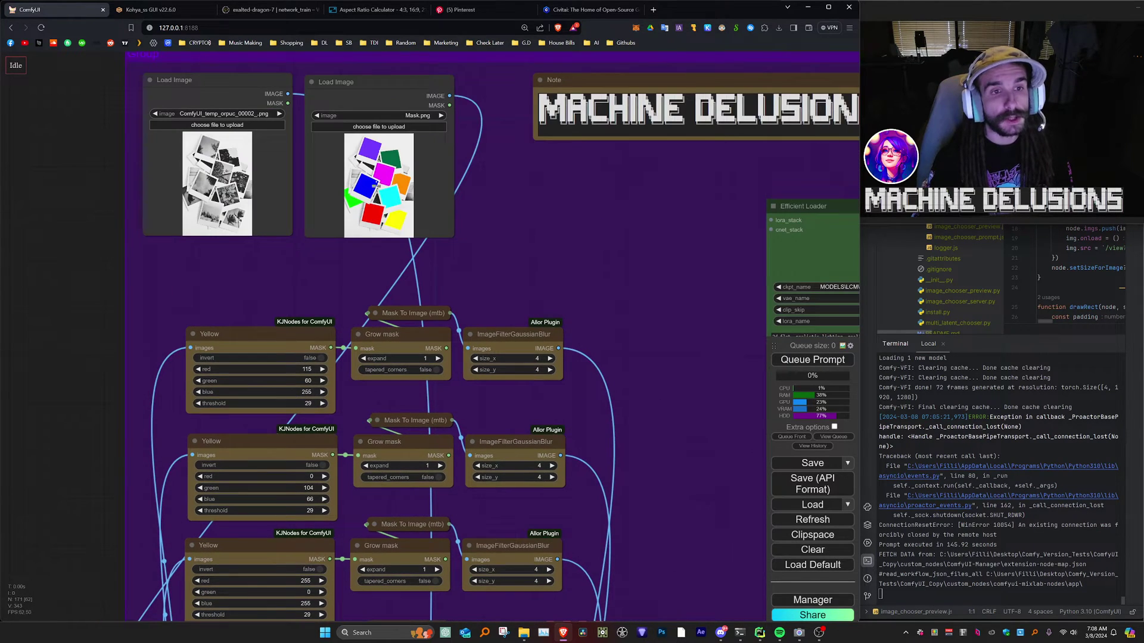
scroll(507, 272, down, 1)
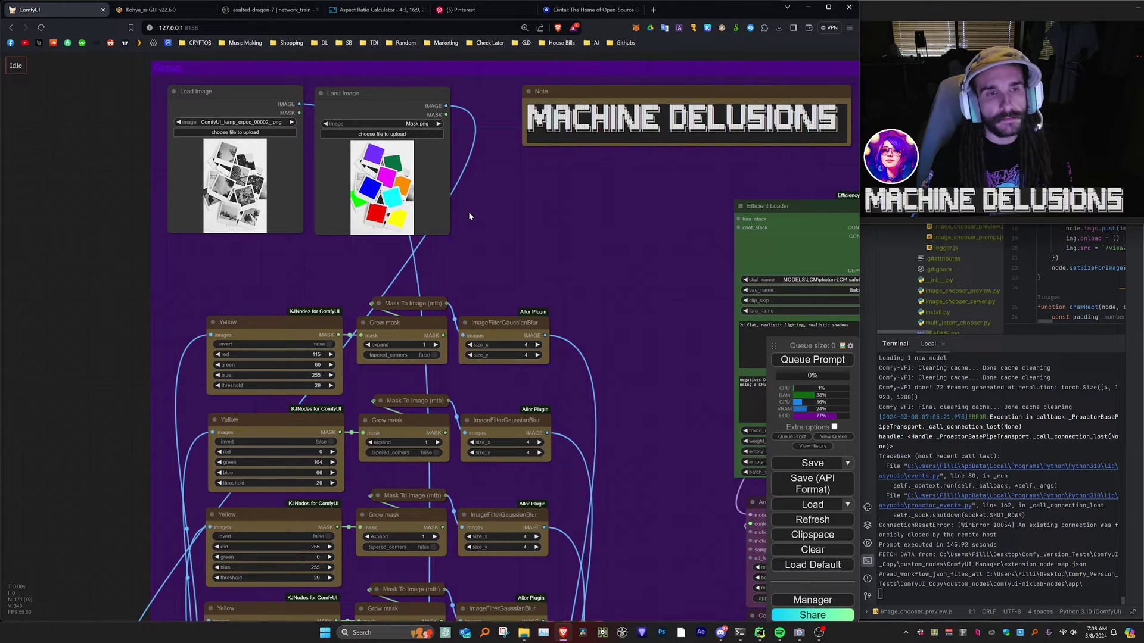
scroll(464, 213, down, 5)
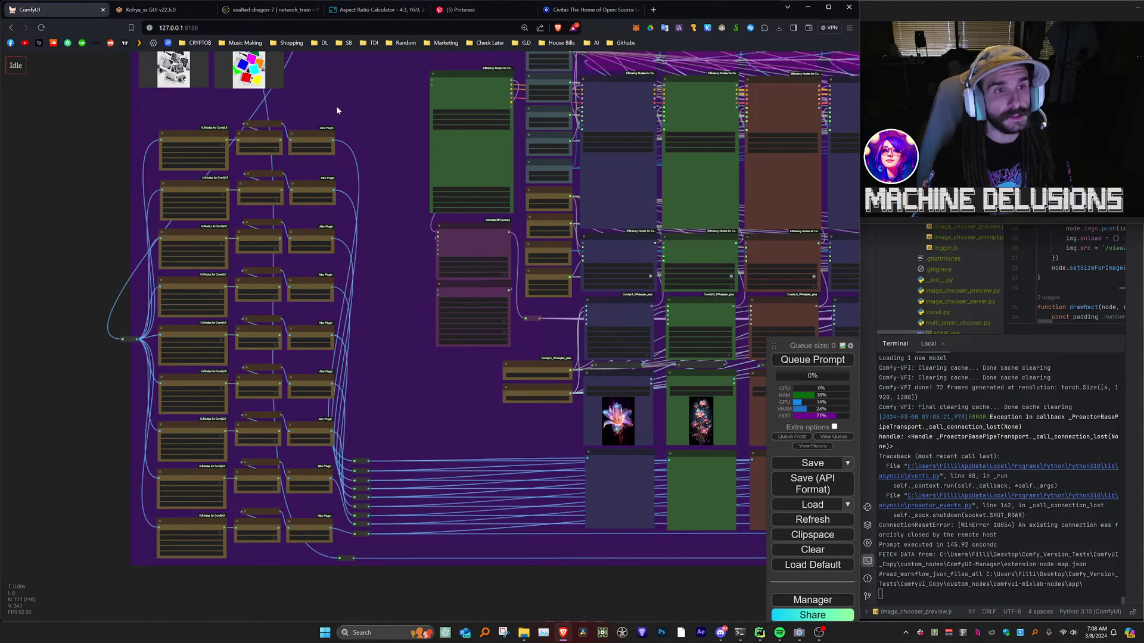
drag(336, 111, 465, 411)
scroll(382, 364, up, 5)
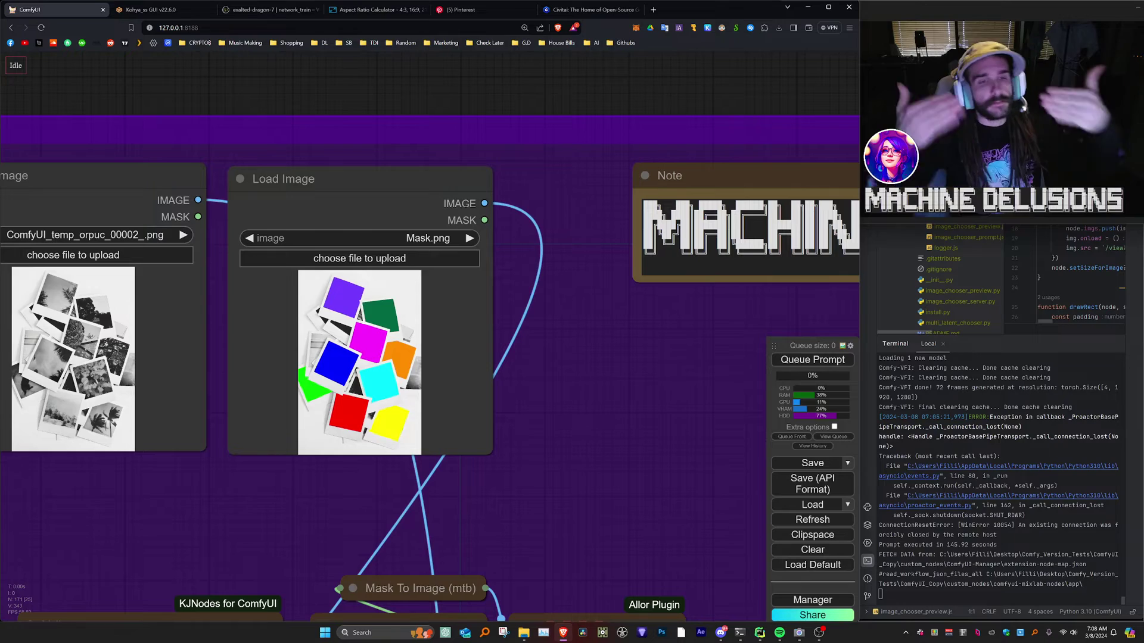
- Check the RGB values of the full column of colour-mask nodes against the coloured photo areas in Mask.png
scroll(414, 292, down, 5)
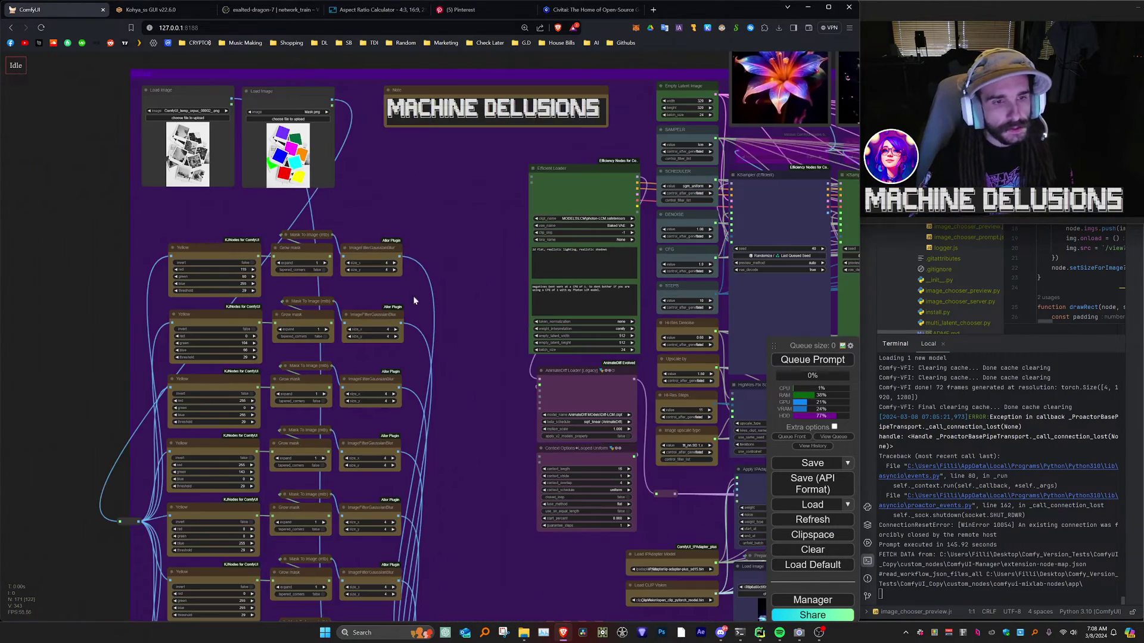
drag(414, 301, 386, 97)
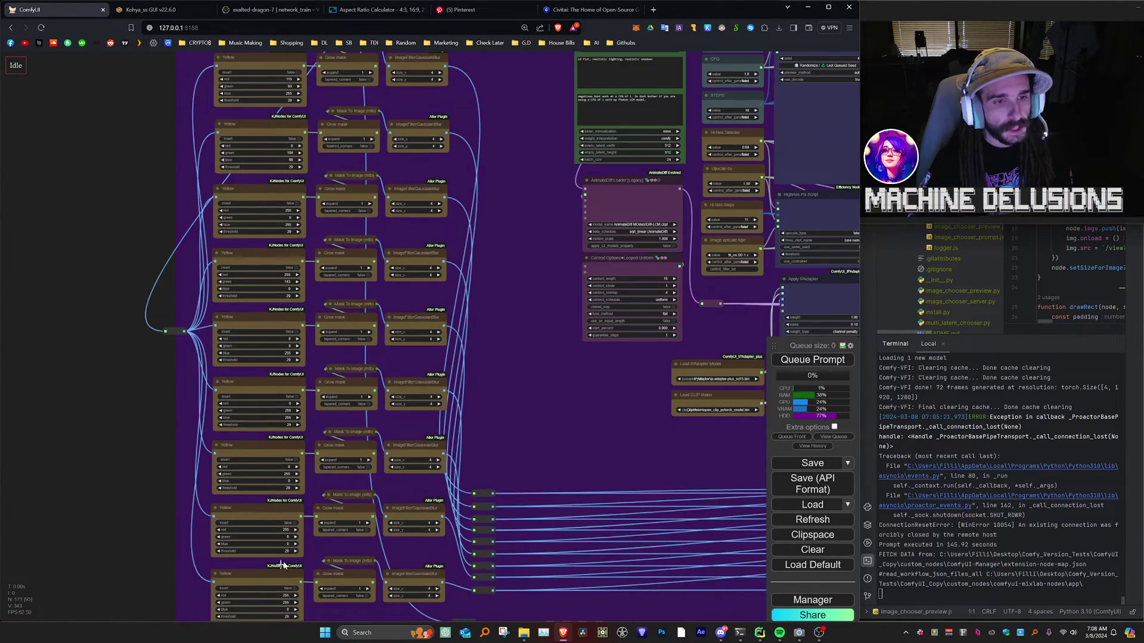
scroll(387, 262, down, 3)
scroll(292, 217, up, 3)
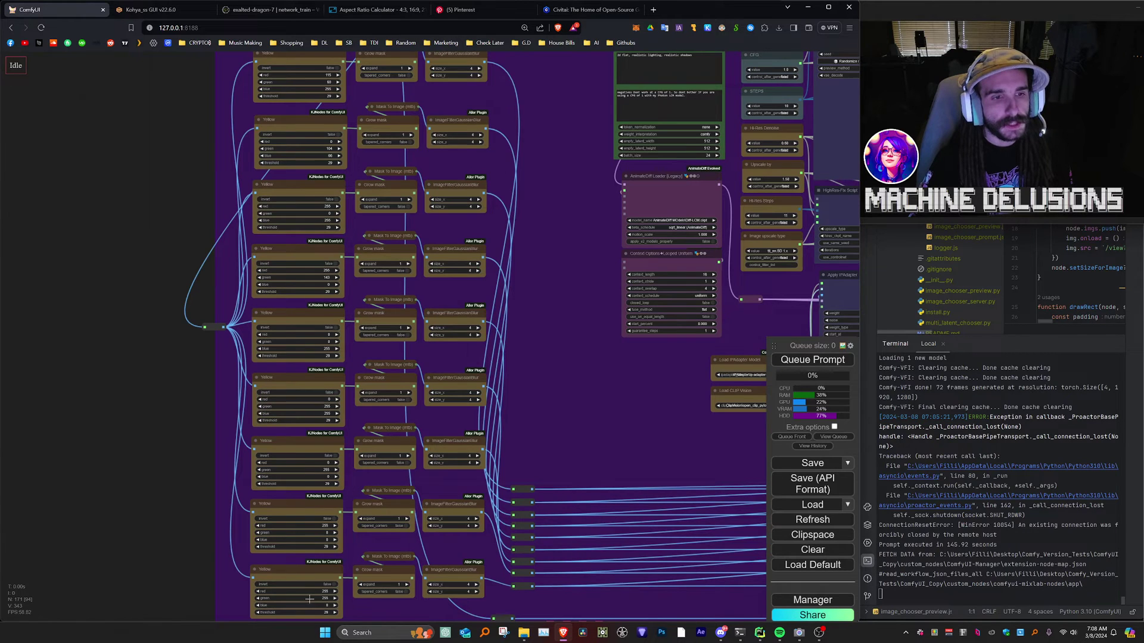
scroll(594, 243, down, 3)
scroll(375, 309, up, 5)
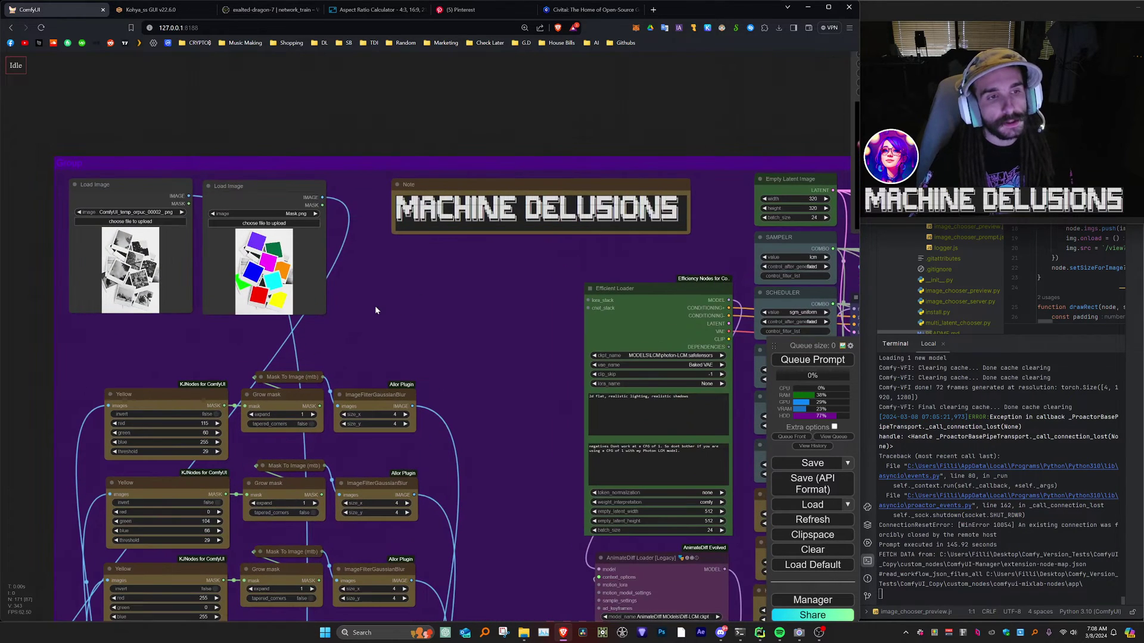
drag(375, 310, 457, 320)
scroll(364, 277, up, 2)
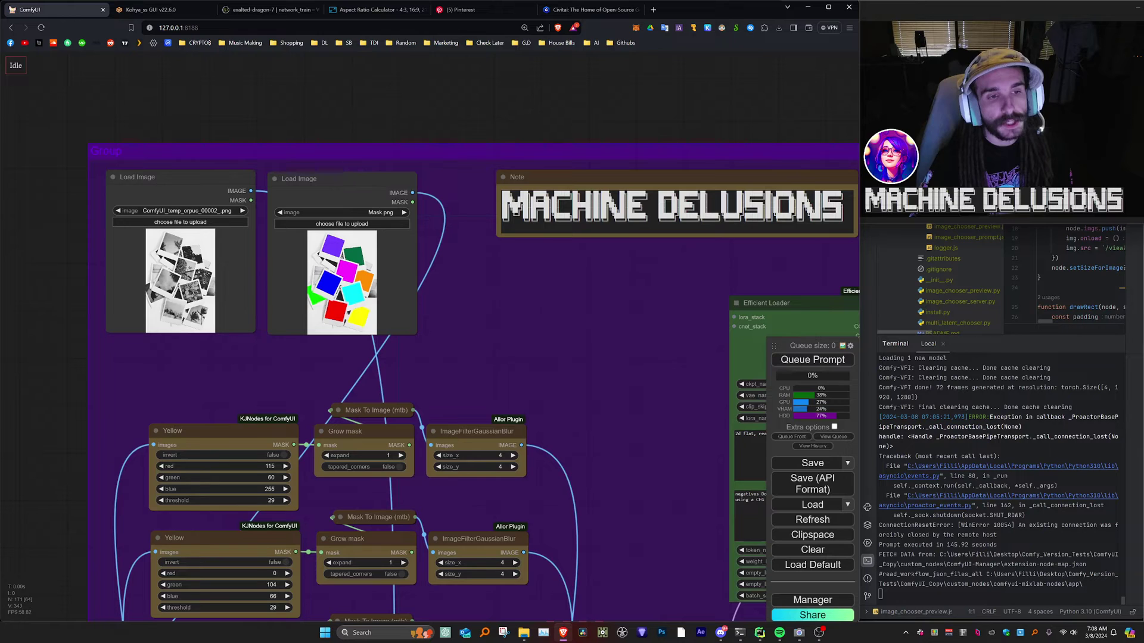
scroll(382, 294, down, 3)
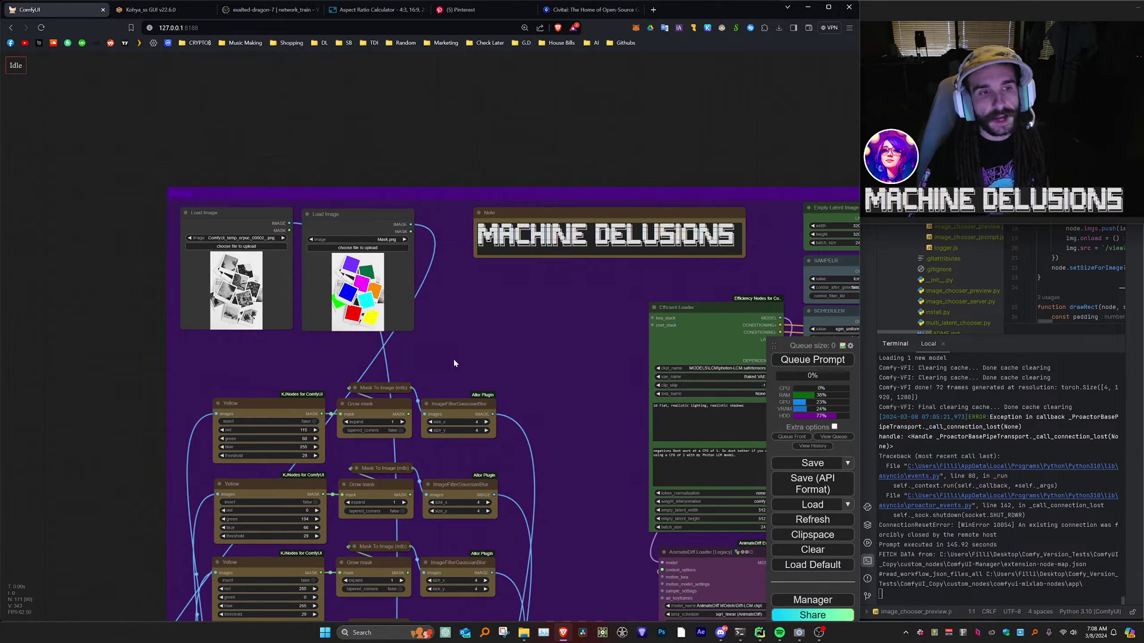
scroll(409, 345, up, 5)
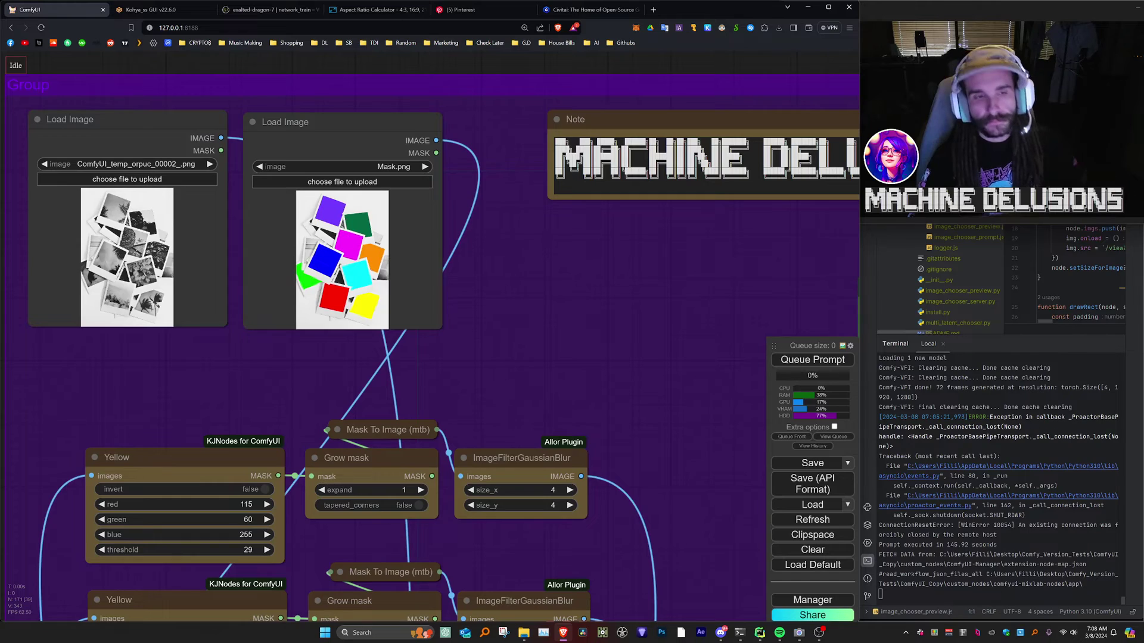
- Queue the prompt twice to run the workflow for the empty mask Preview Image nodes below the flower images
scroll(351, 303, down, 8)
drag(449, 342, 442, 171)
drag(516, 182, 526, 151)
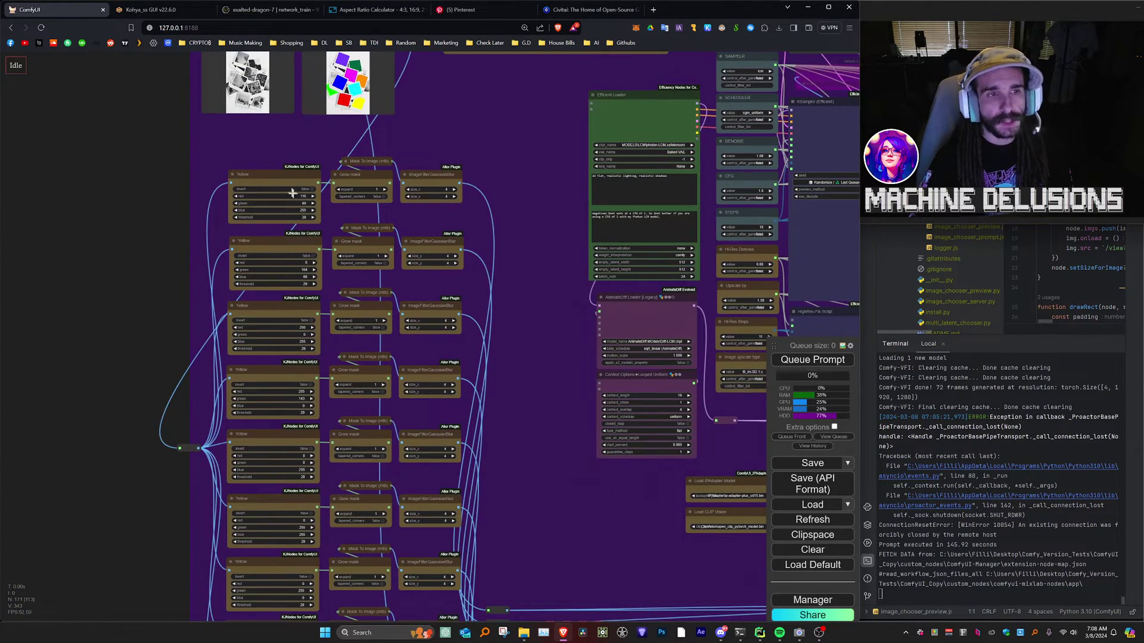
scroll(296, 425, down, 3)
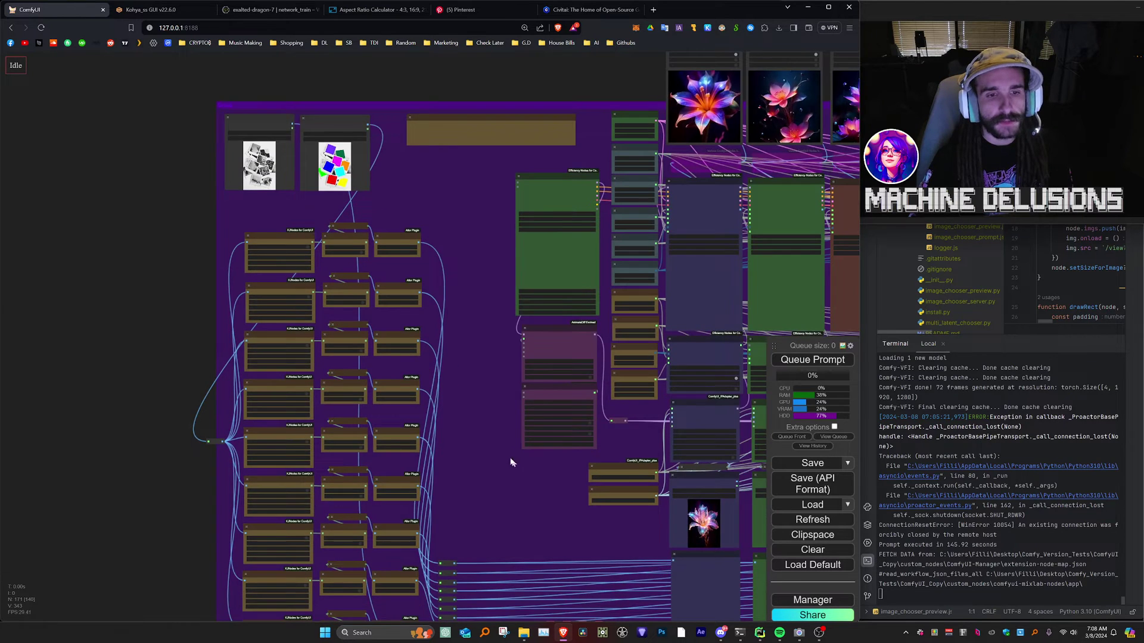
drag(502, 468, 396, 202)
drag(468, 292, 323, 292)
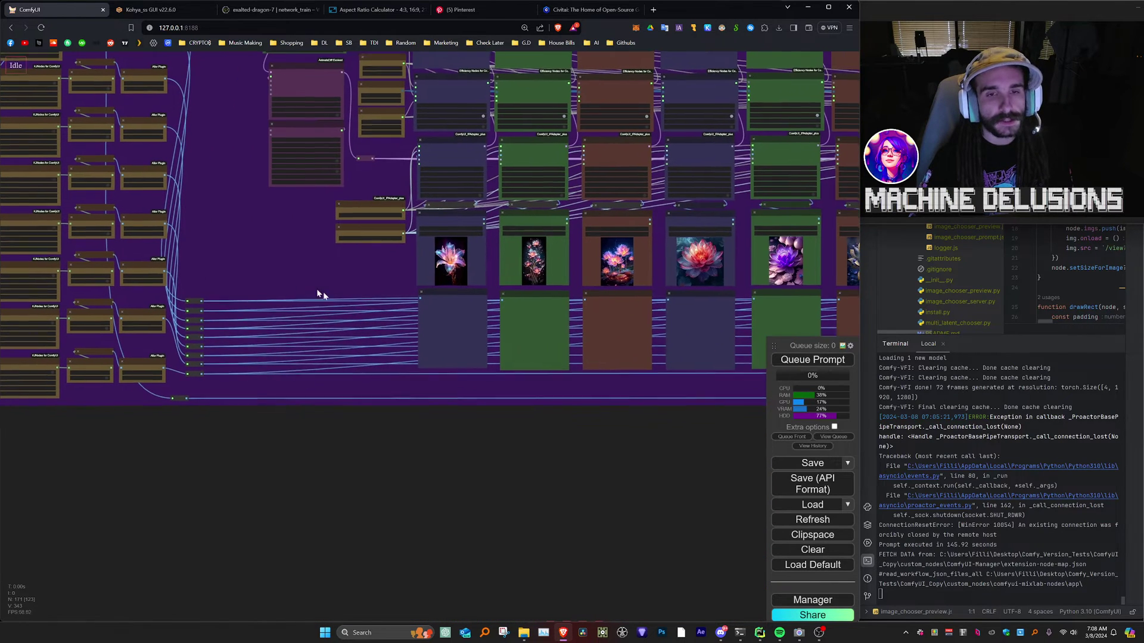
click(793, 361)
scroll(274, 337, down, 3)
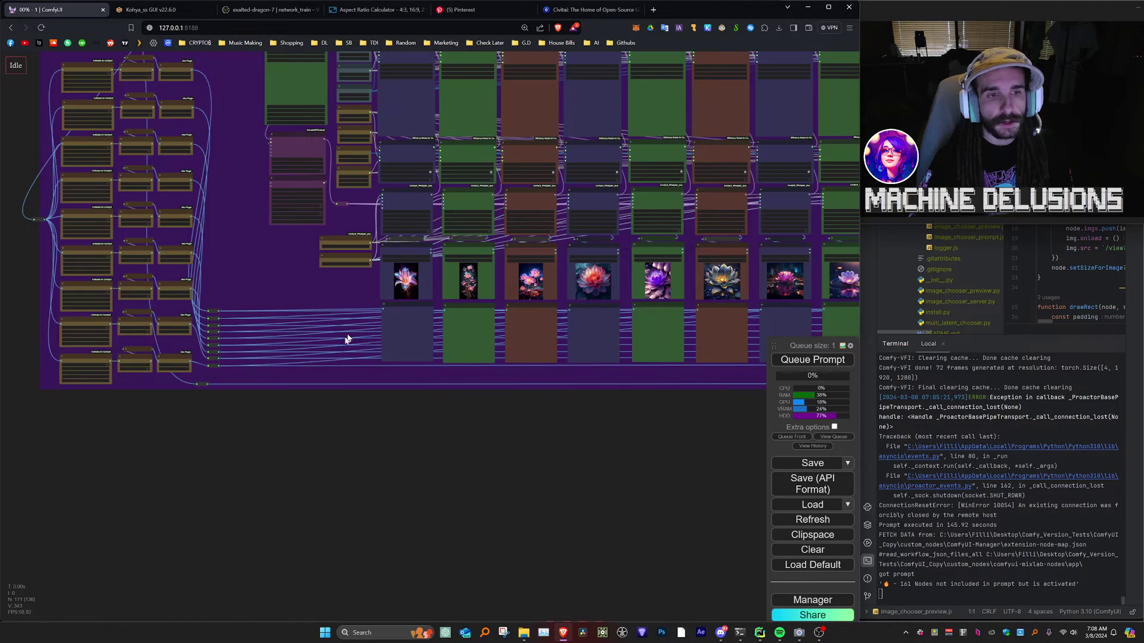
scroll(280, 344, down, 4)
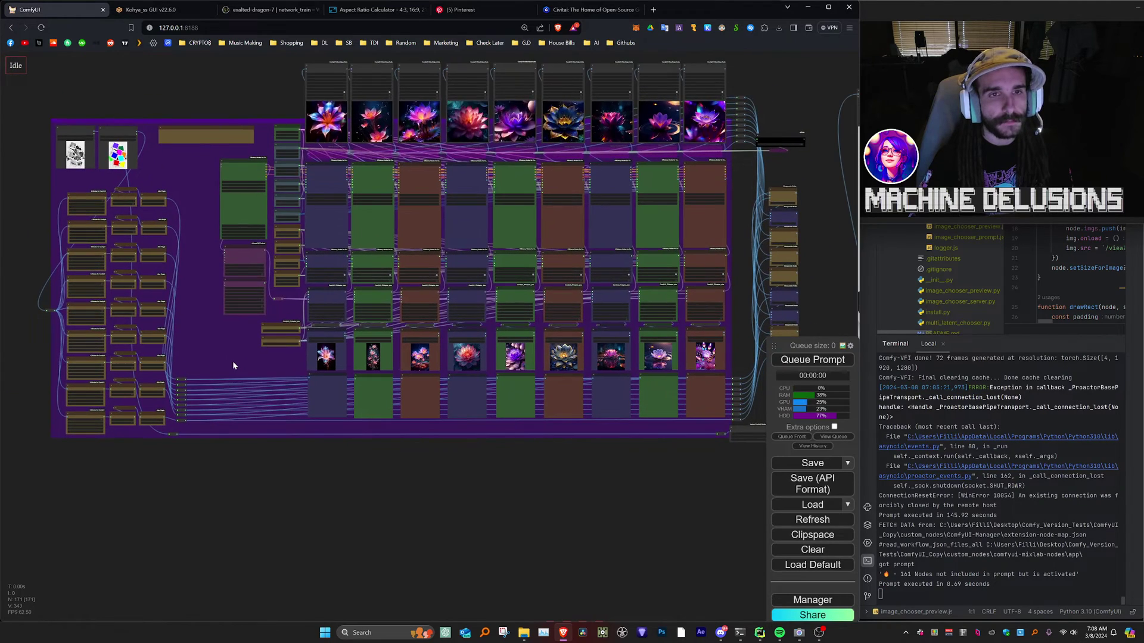
drag(233, 361, 158, 344)
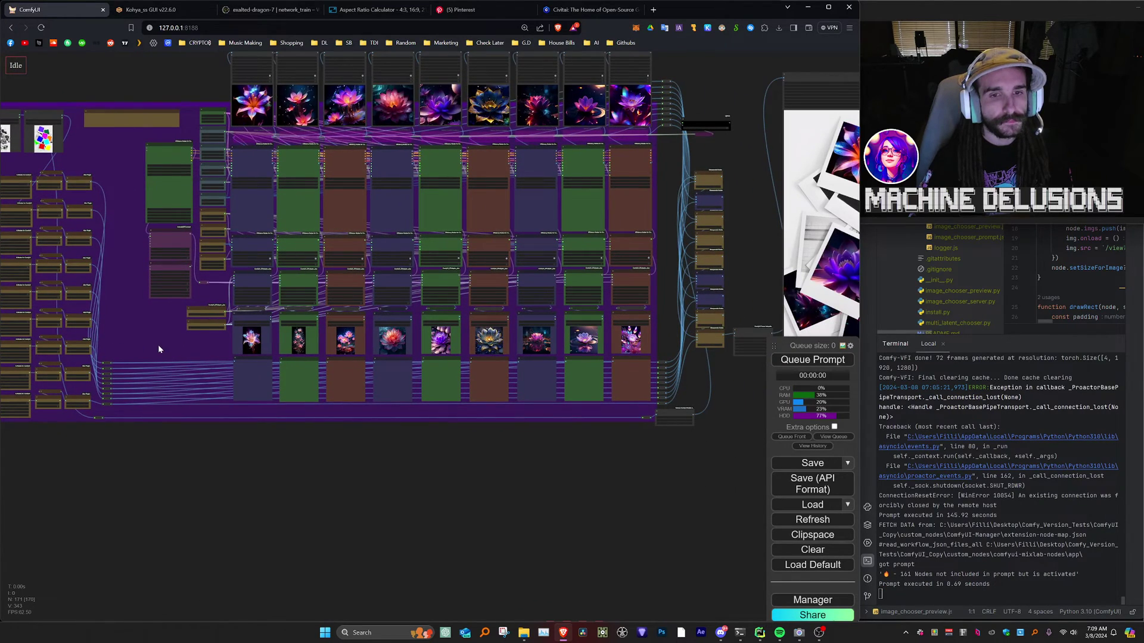
click(822, 360)
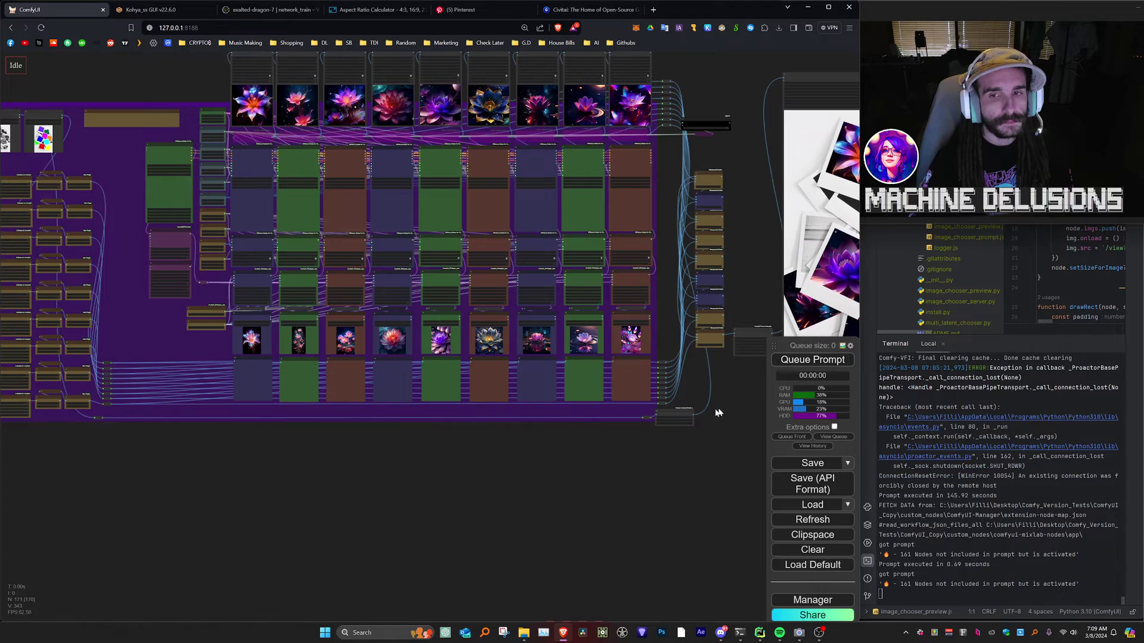
scroll(366, 500, down, 3)
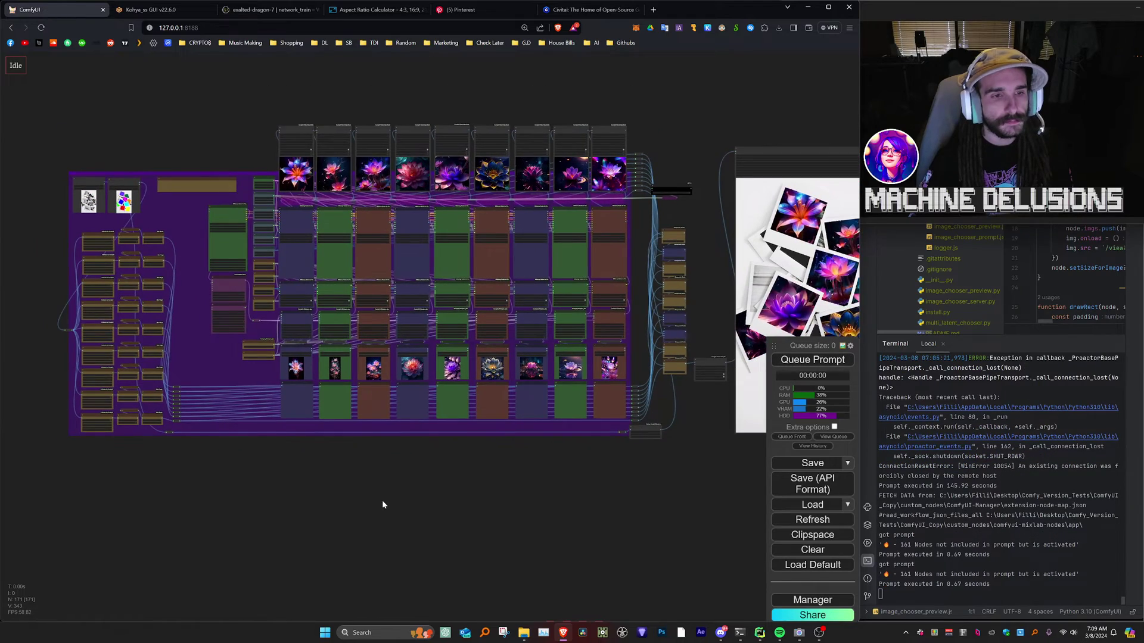
- Select the first mask row's ImageFilterGaussianBlur node and queue the prompt again to generate the mask previews
scroll(370, 477, up, 5)
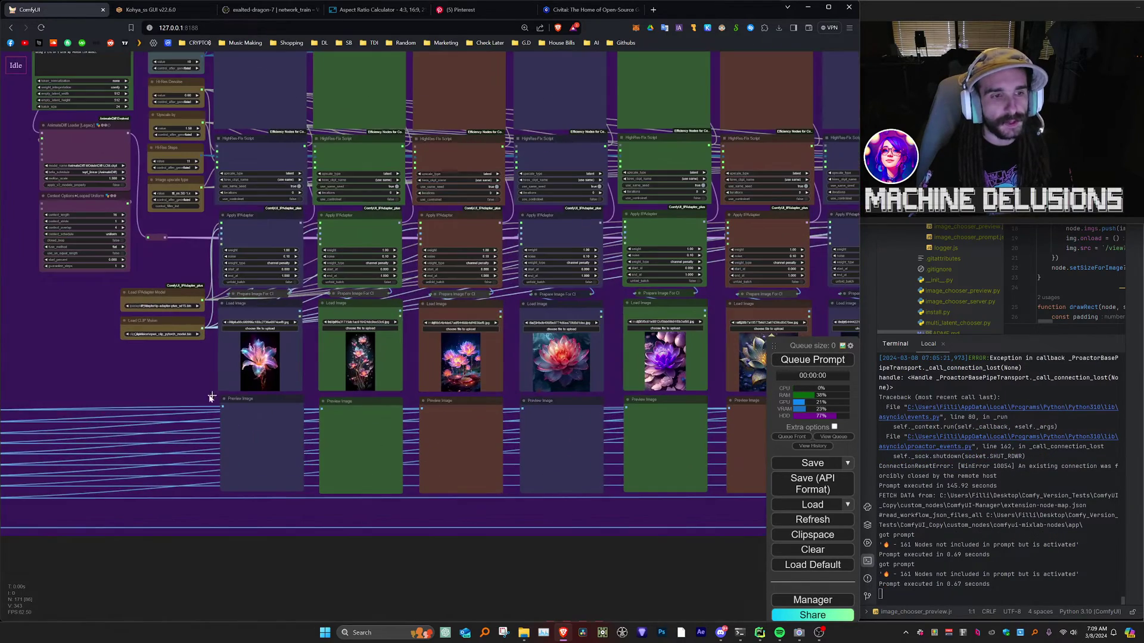
drag(211, 398, 800, 530)
drag(574, 197, 577, 405)
scroll(491, 327, up, 1)
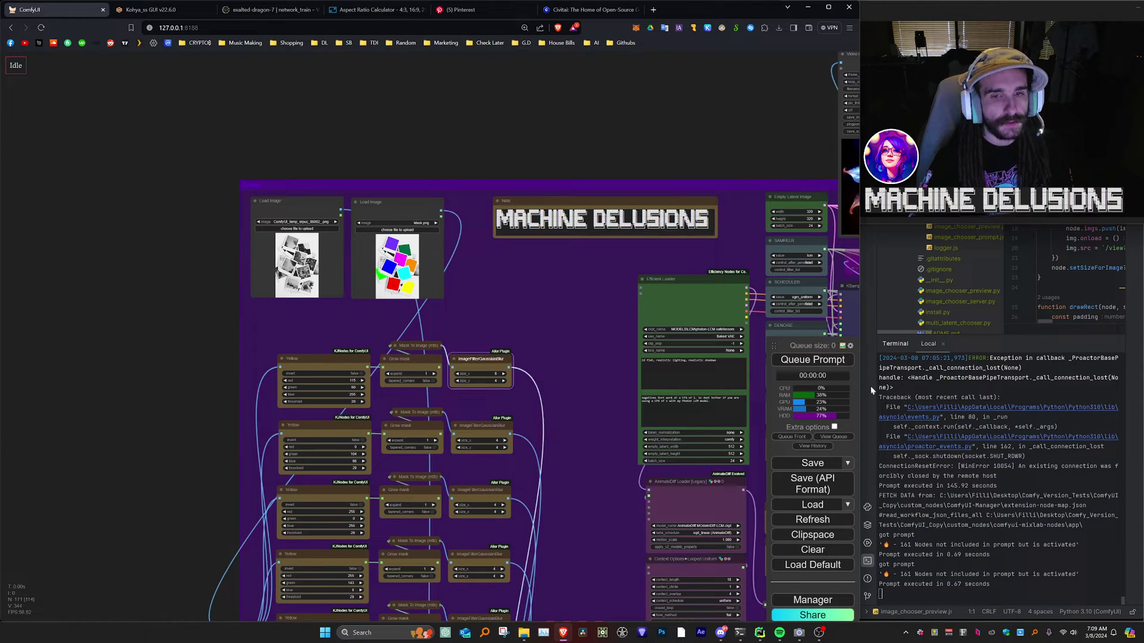
scroll(570, 449, down, 5)
drag(586, 519, 128, 270)
key(ctrl+Return)
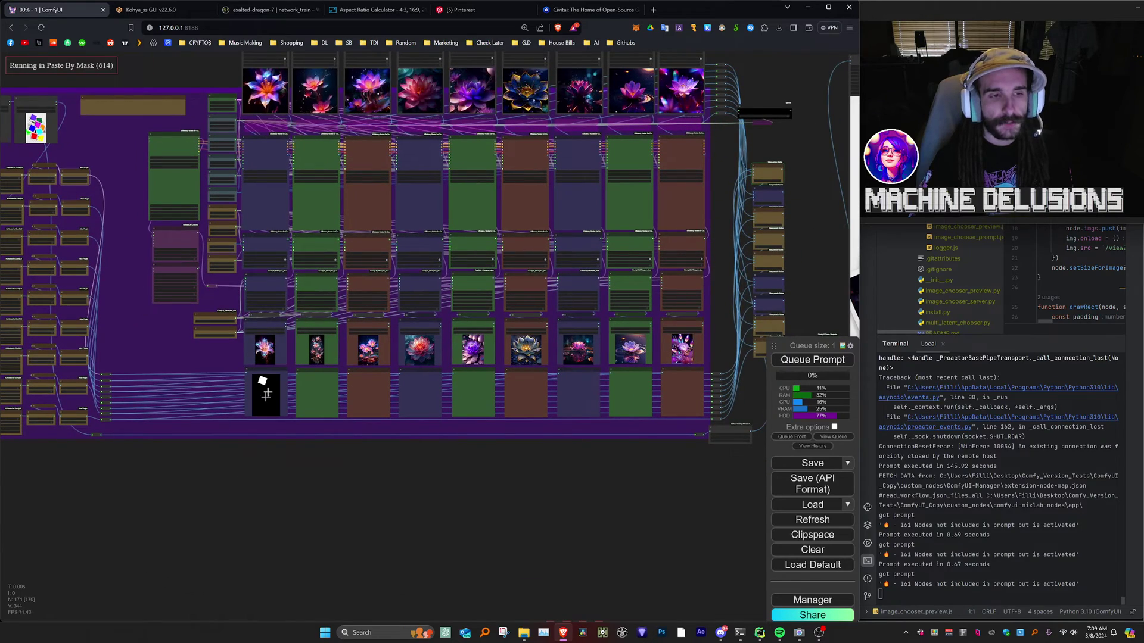
- Inspect the mask preview below the first flower image and compare it with the empty Preview Image nodes
scroll(257, 430, up, 9)
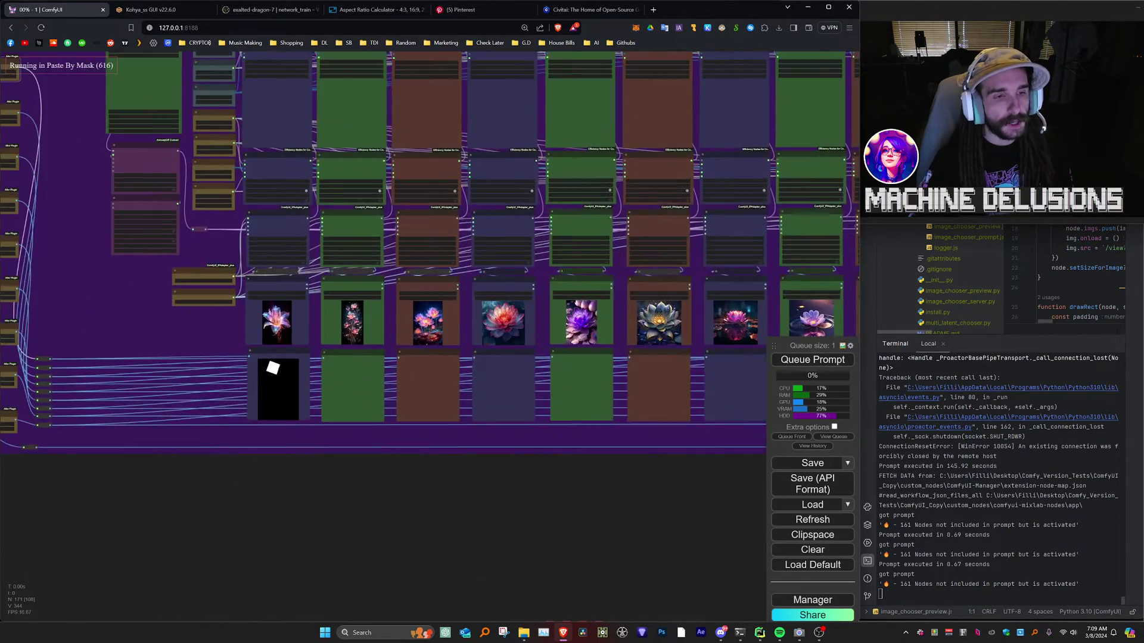
scroll(280, 363, down, 7)
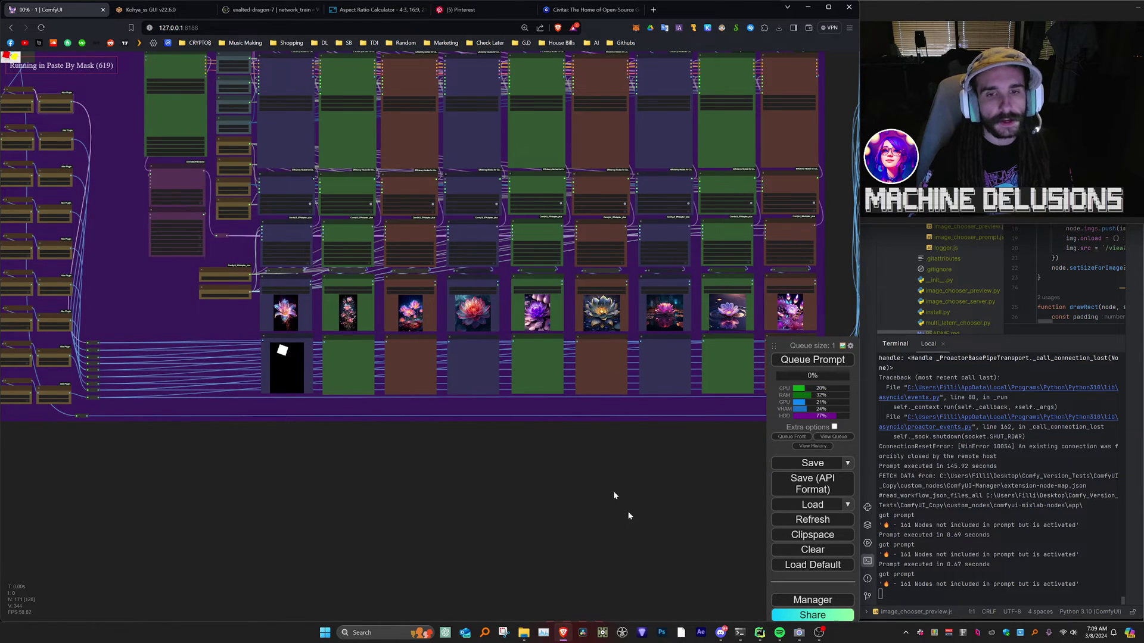
drag(27, 227, 27, 251)
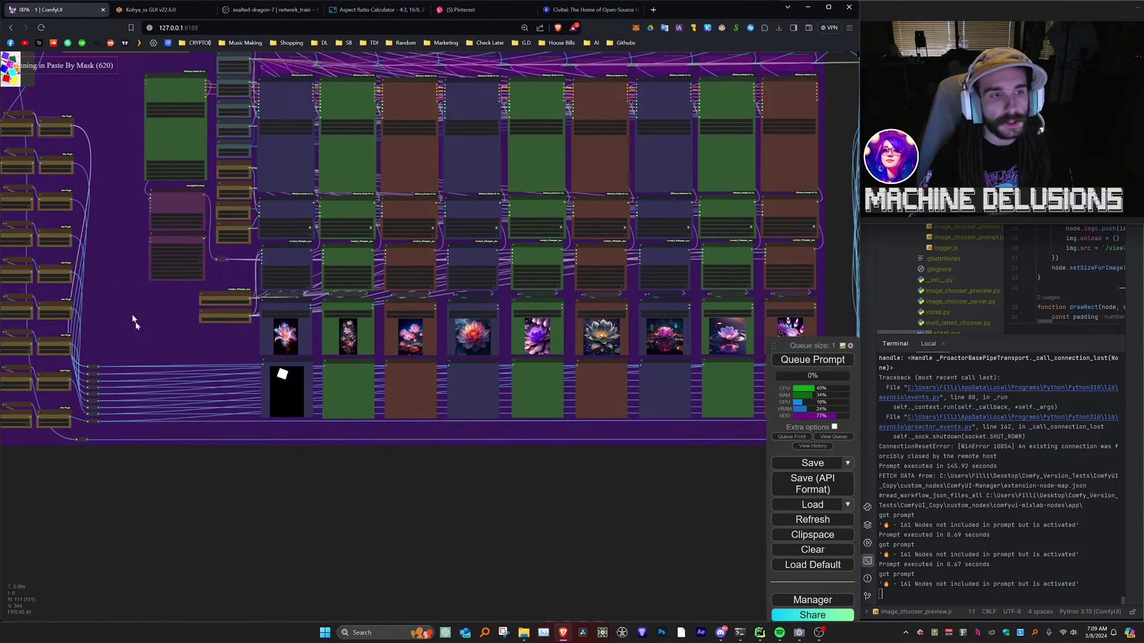
- Show the prompt queue and cancel the running prompt
drag(139, 256, 261, 445)
scroll(271, 342, up, 7)
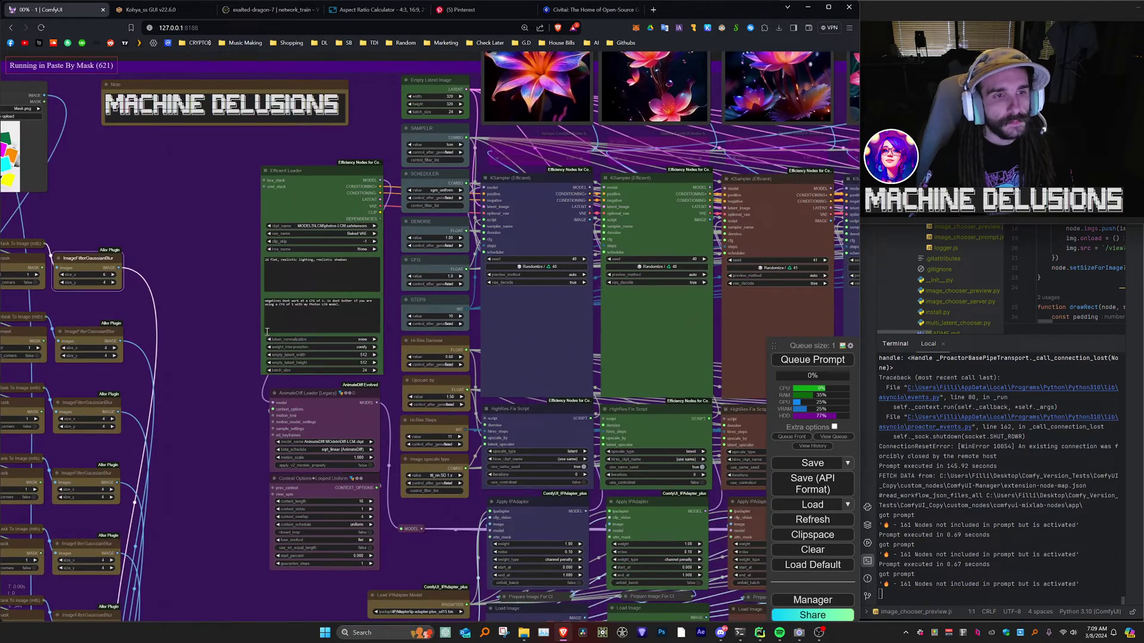
scroll(268, 334, up, 1)
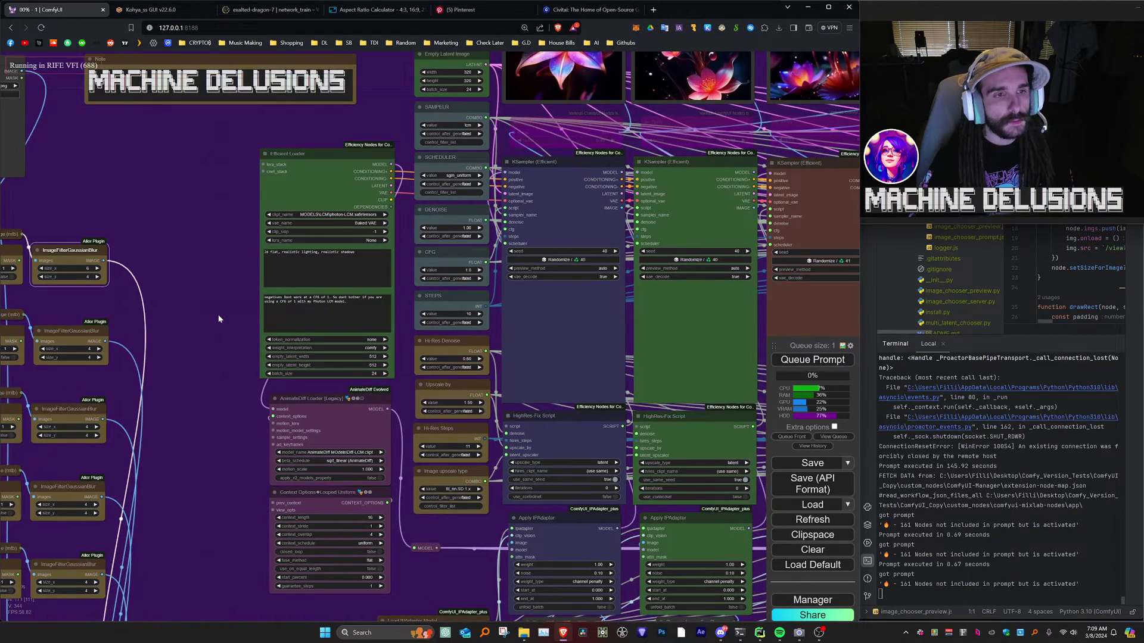
drag(219, 318, 204, 357)
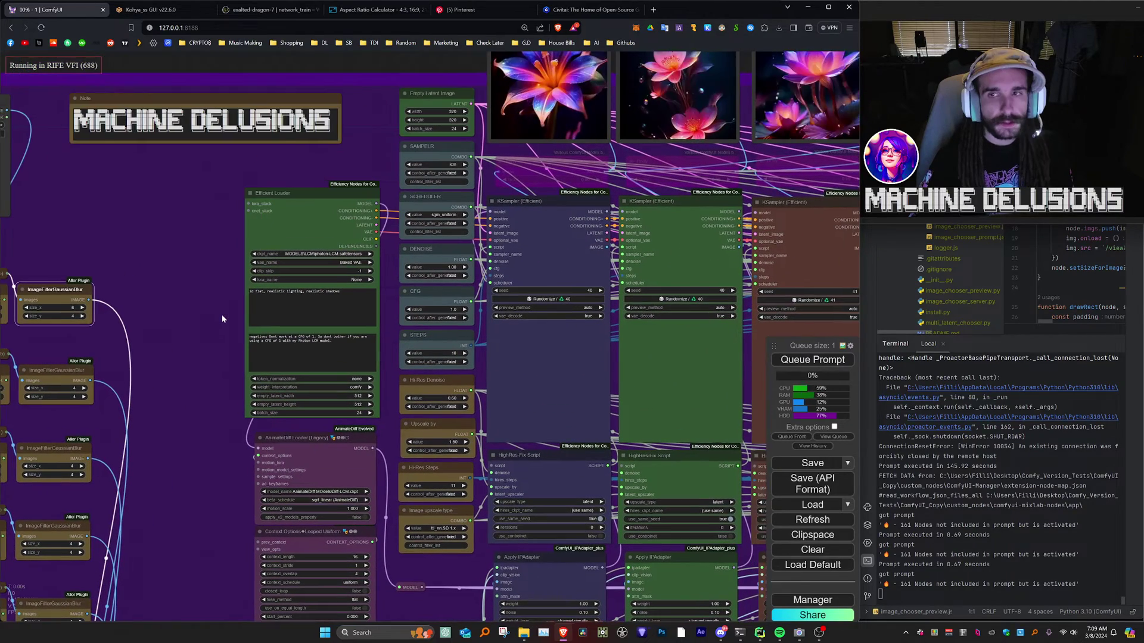
click(834, 438)
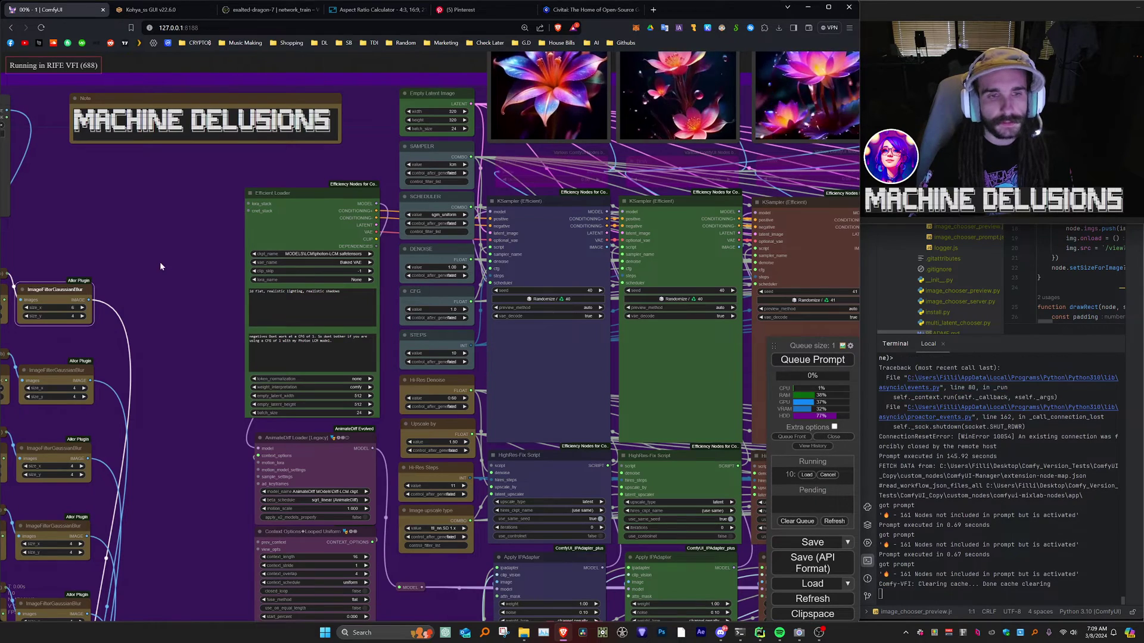
drag(209, 287, 156, 249)
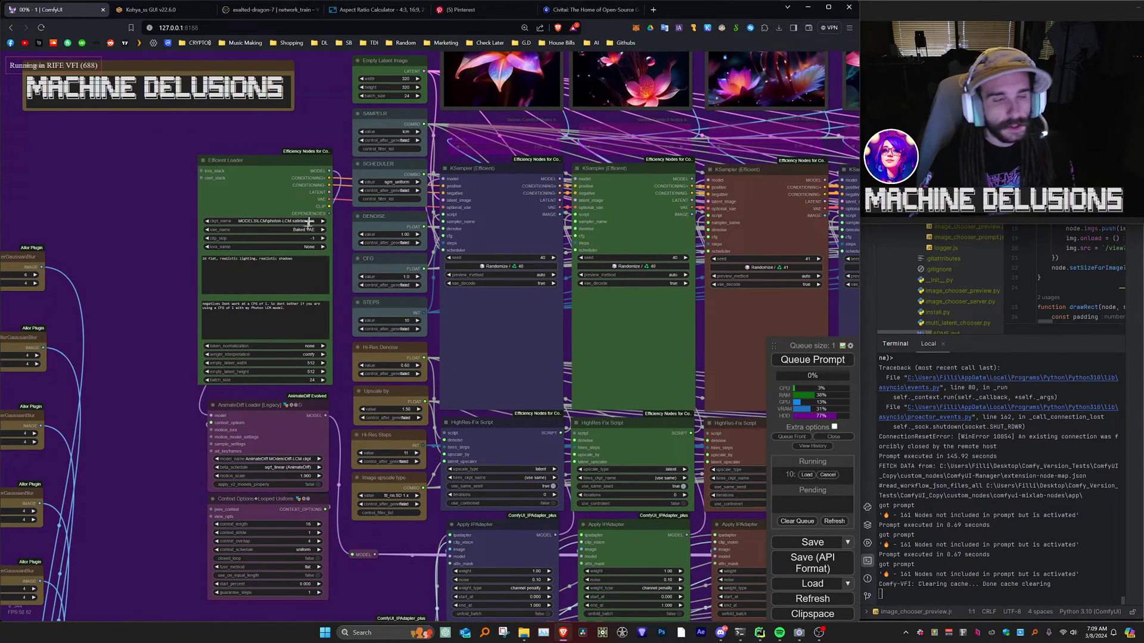
- Review the Efficient Loader's checkpoint and prompt settings and the AnimateDiff and IPAdapter nodes below it
scroll(153, 240, up, 3)
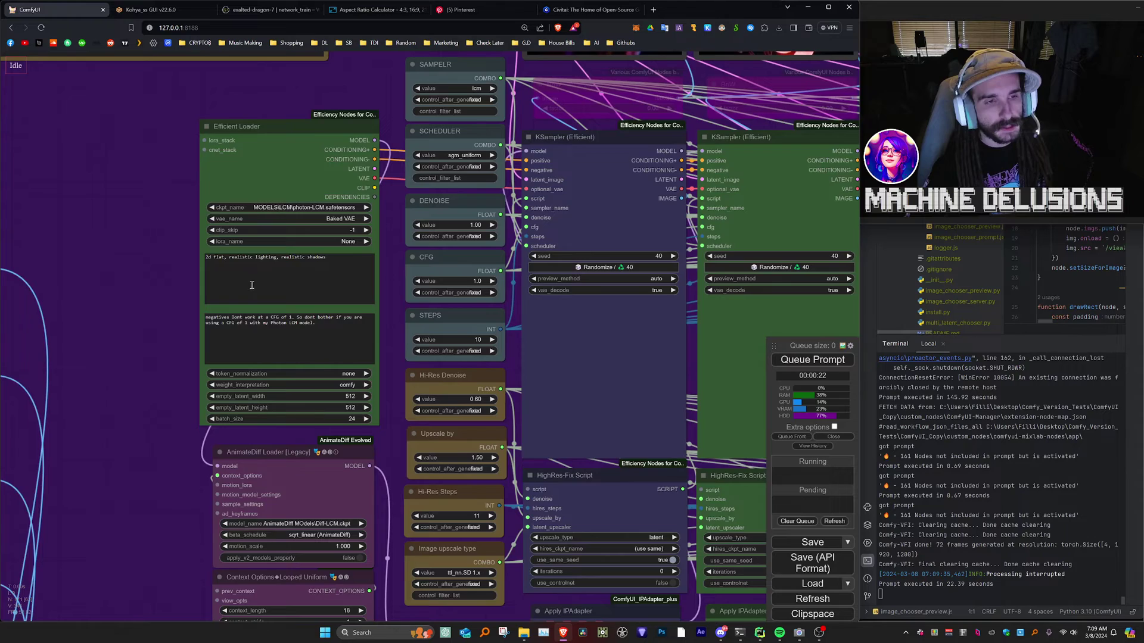
scroll(366, 393, down, 4)
drag(375, 400, 274, 166)
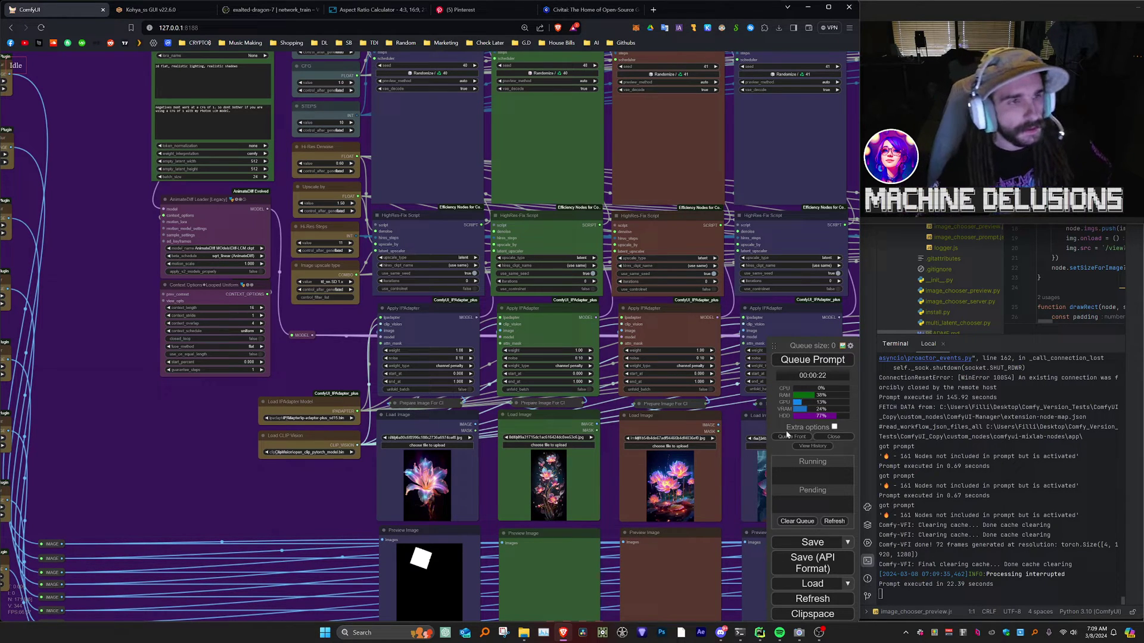
drag(116, 194, 152, 352)
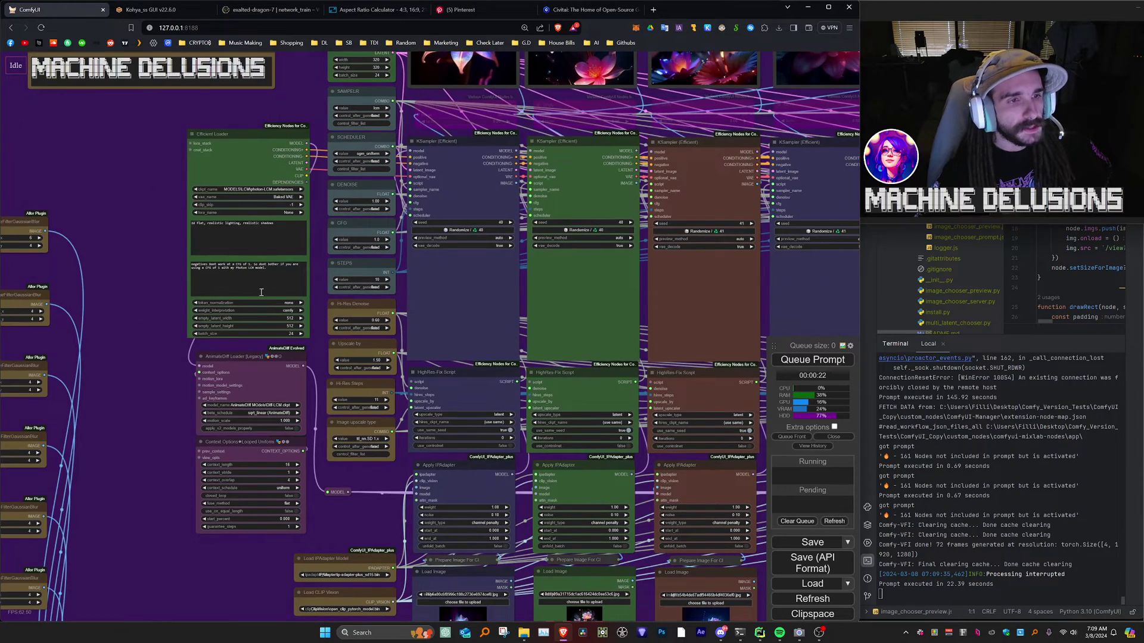
- Read the note in the Efficient Loader's negative prompt, highlighting its text about using a CFG of 1 with the Photon LCM model
scroll(167, 266, up, 10)
drag(137, 301, 106, 318)
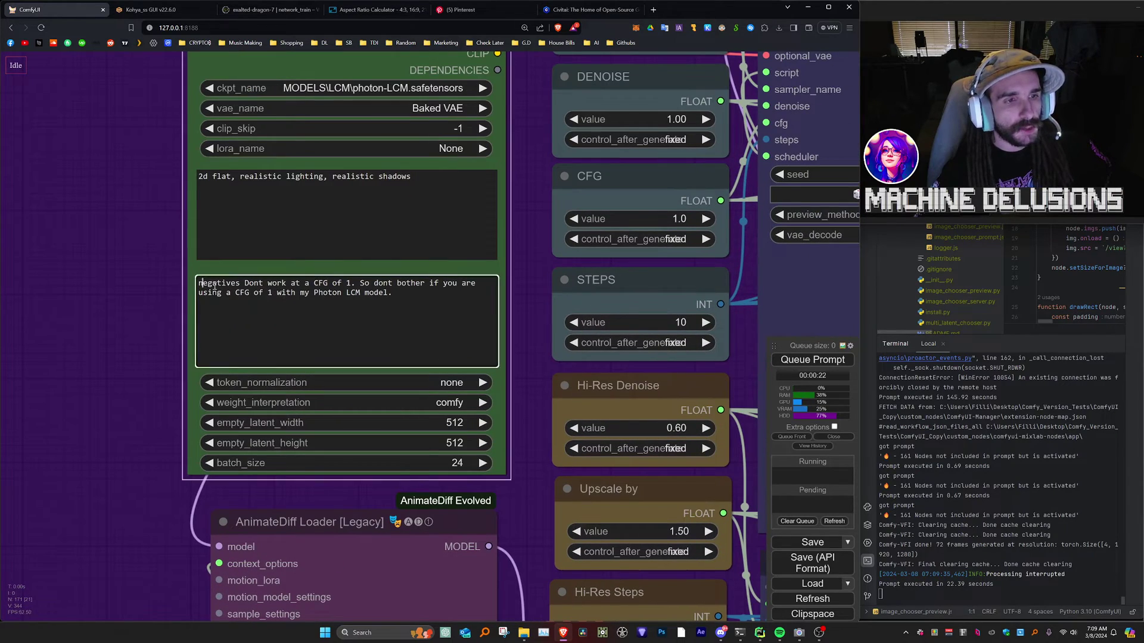
drag(198, 283, 431, 301)
click(118, 312)
scroll(118, 312, down, 6)
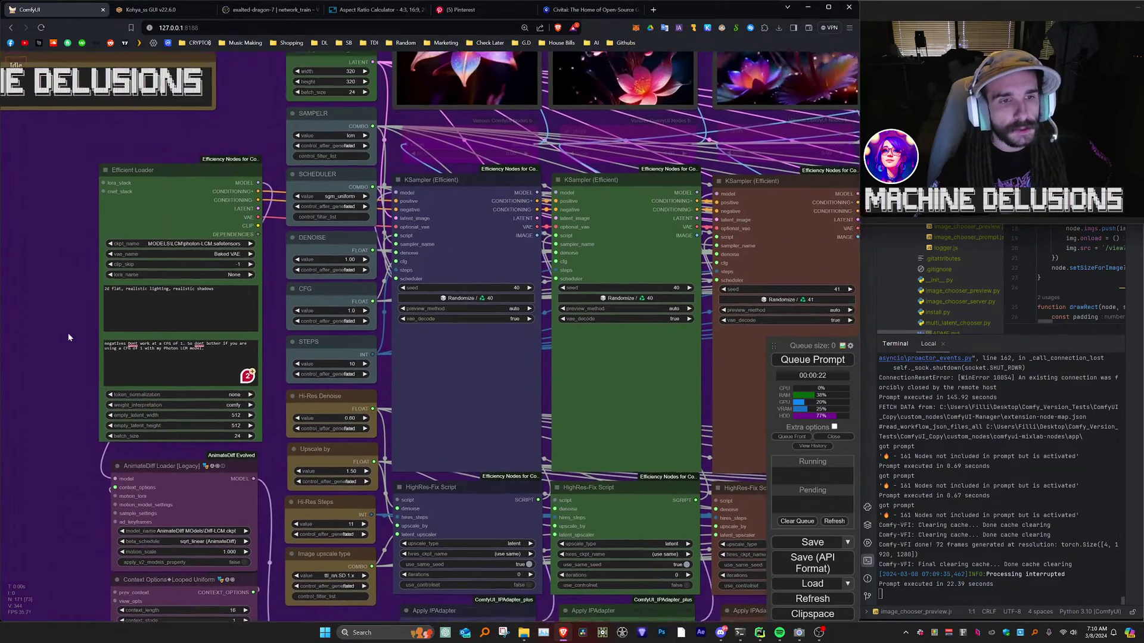
drag(68, 338, 73, 375)
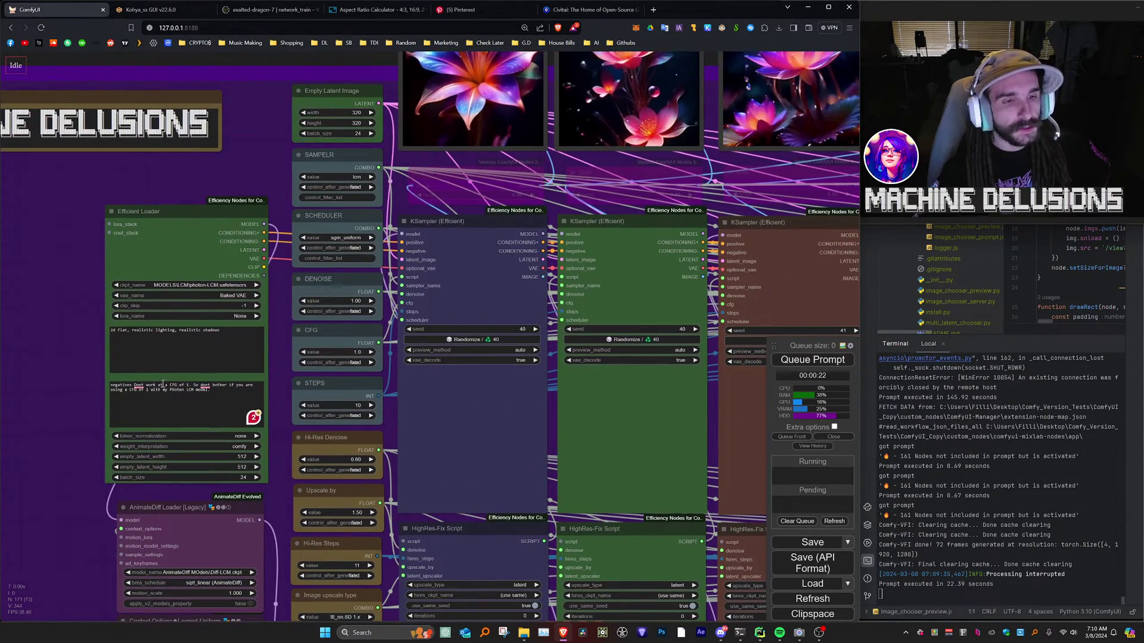
triple_click(220, 394)
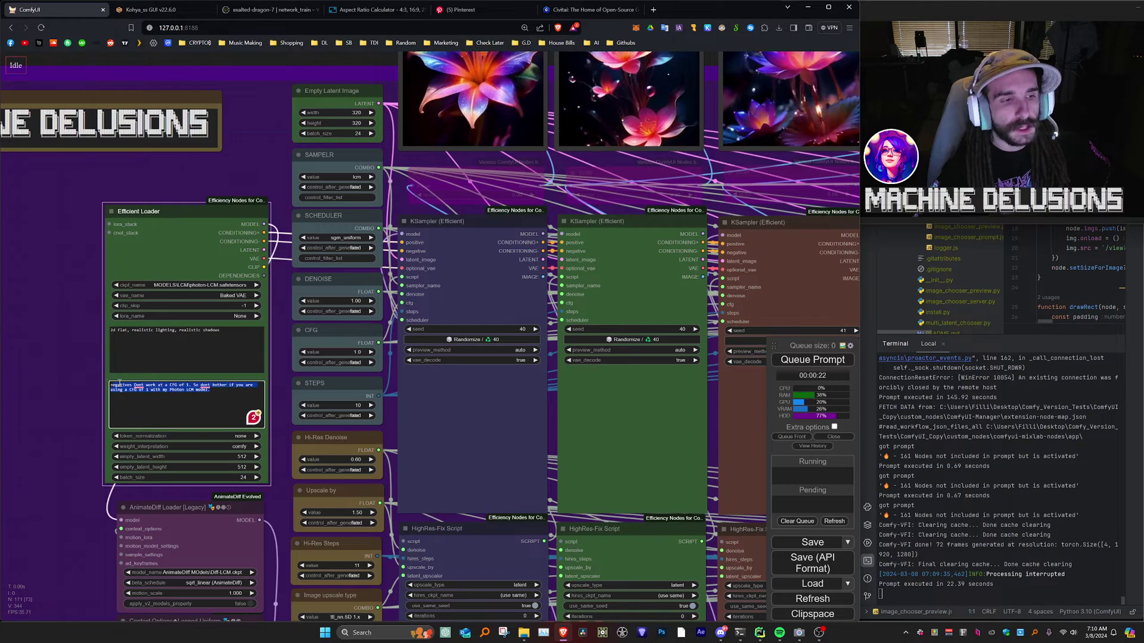
click(119, 388)
drag(112, 387, 235, 395)
click(209, 394)
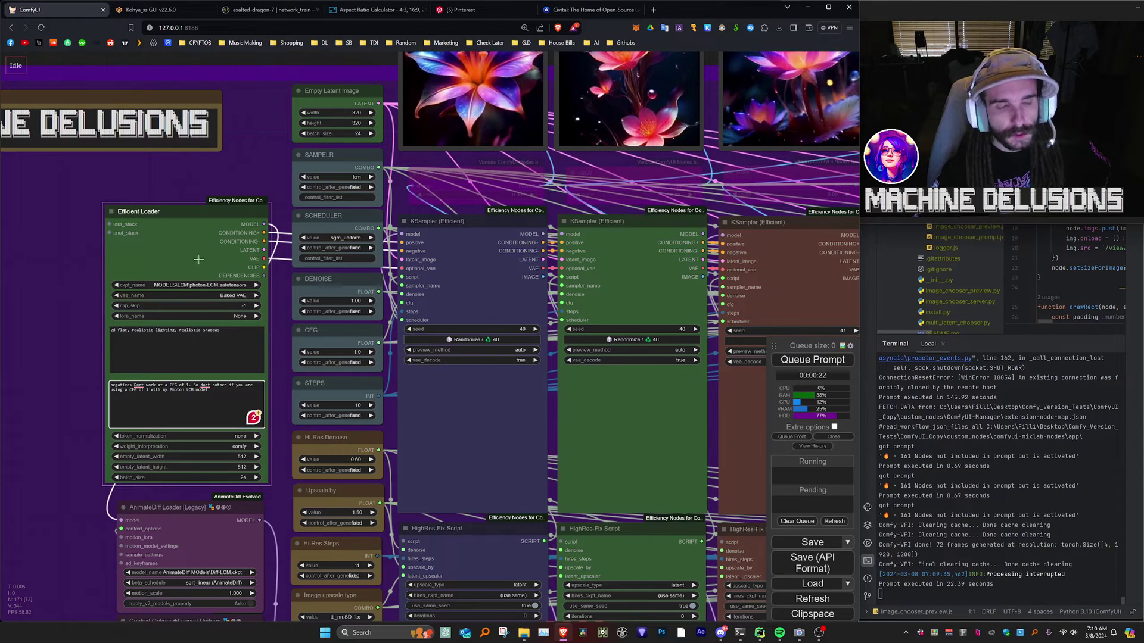
- Select the sampler, scheduler, denoise, CFG and steps nodes together to trace their links to the KSampler nodes, and deselect them
drag(257, 165, 327, 381)
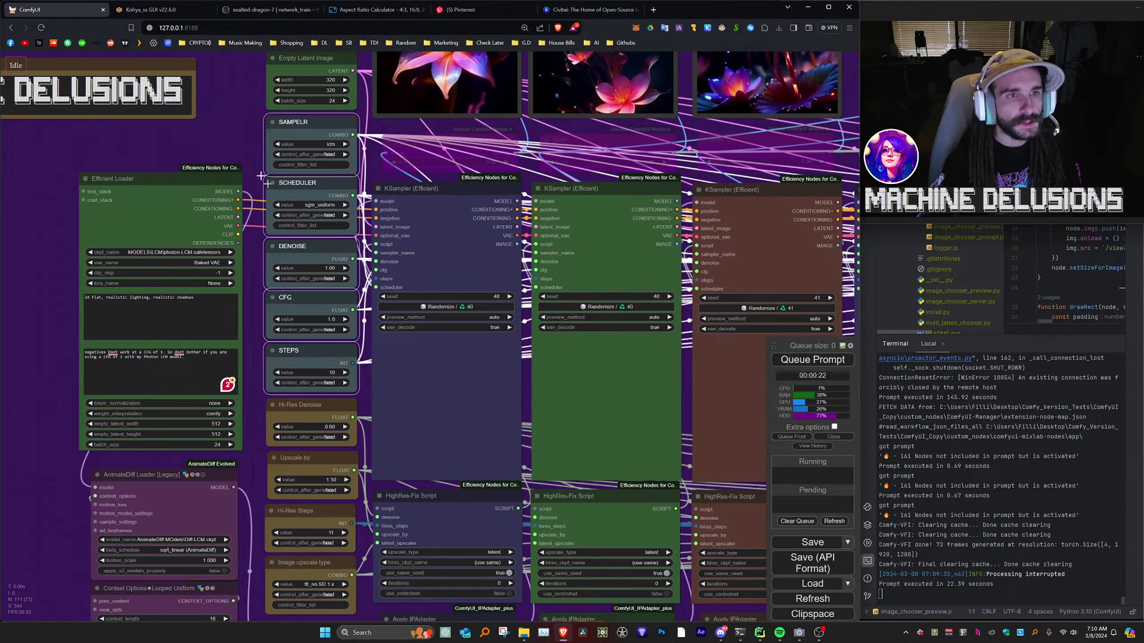
click(245, 136)
drag(279, 195, 339, 368)
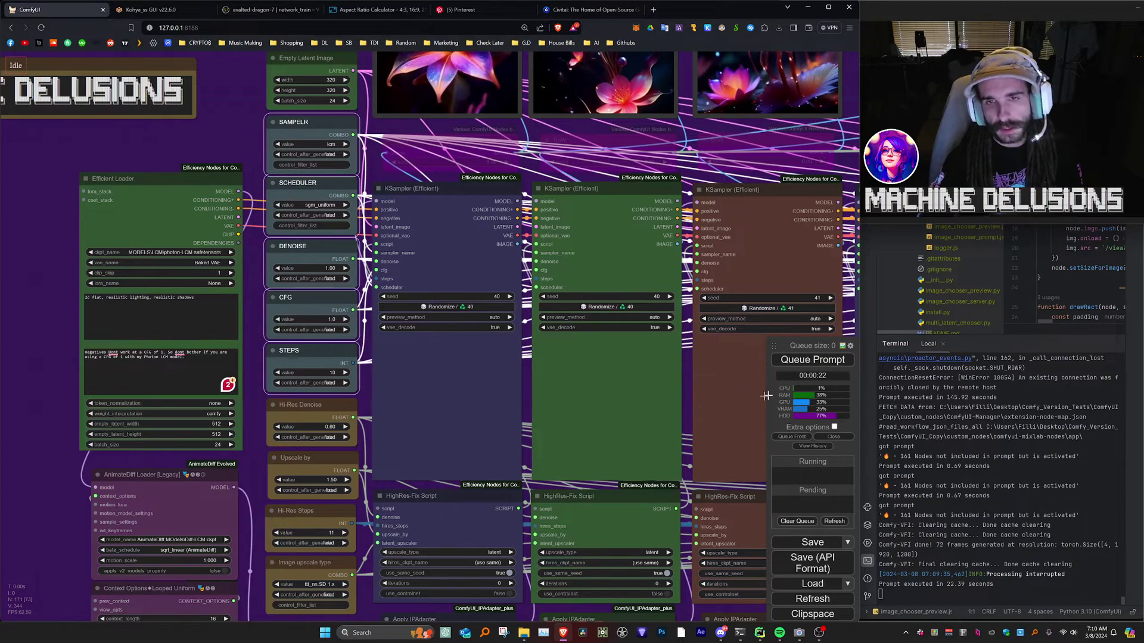
click(257, 155)
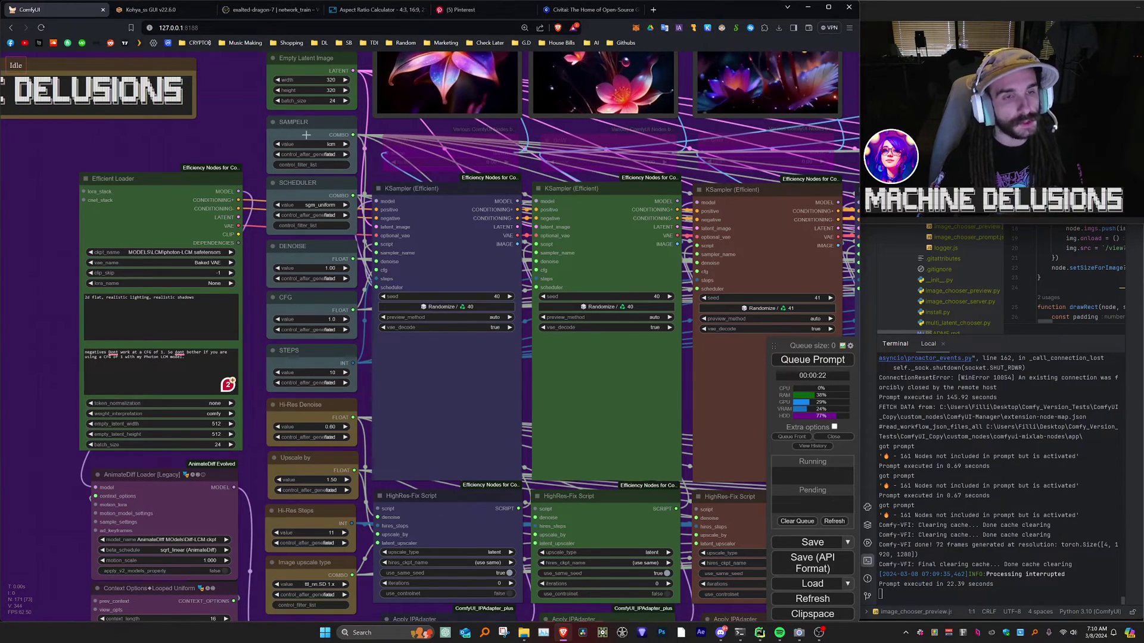
- Examine the row of KSampler nodes and the Empty Latent Image node that supplies their size and batch settings
scroll(306, 135, down, 10)
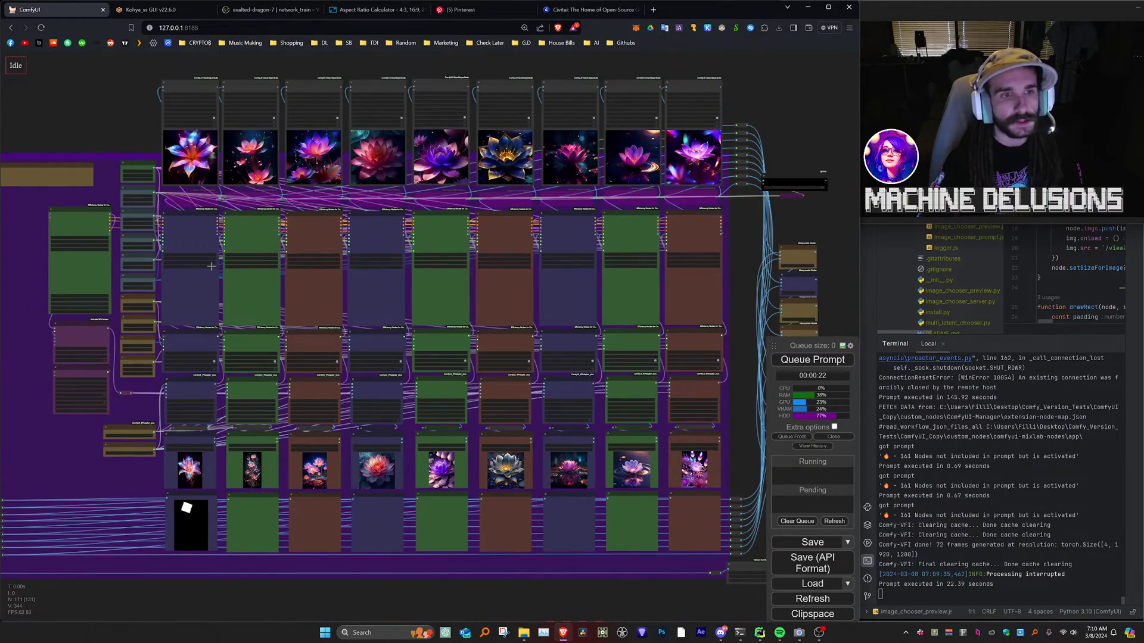
scroll(126, 176, up, 8)
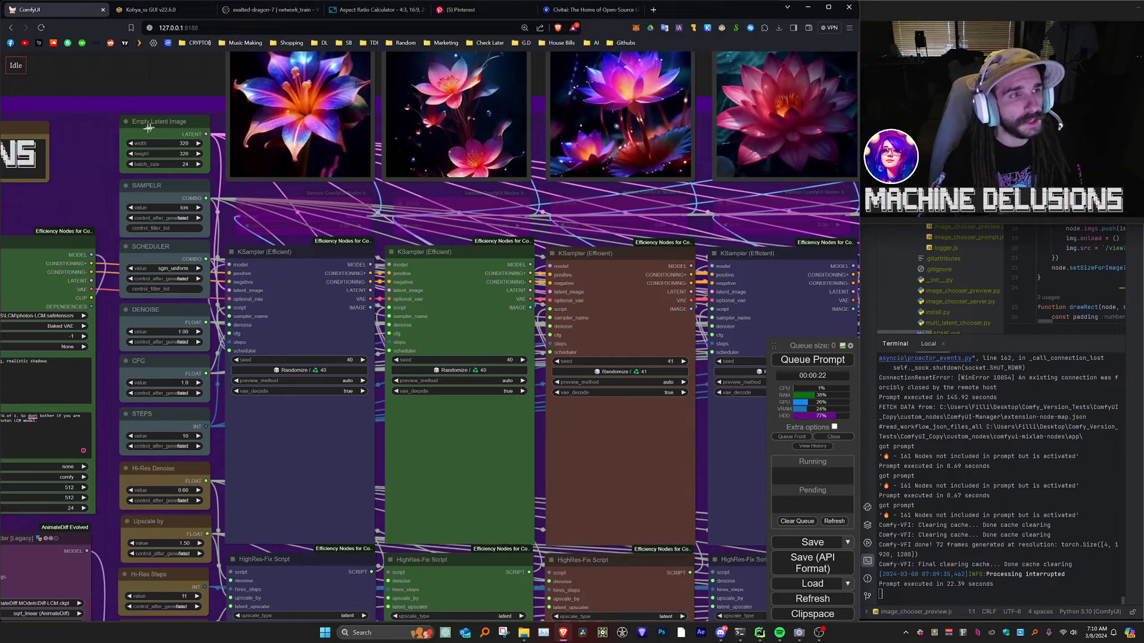
scroll(176, 143, down, 2)
drag(185, 83, 189, 54)
scroll(193, 164, up, 4)
scroll(224, 218, down, 2)
scroll(182, 159, down, 3)
drag(151, 186, 212, 85)
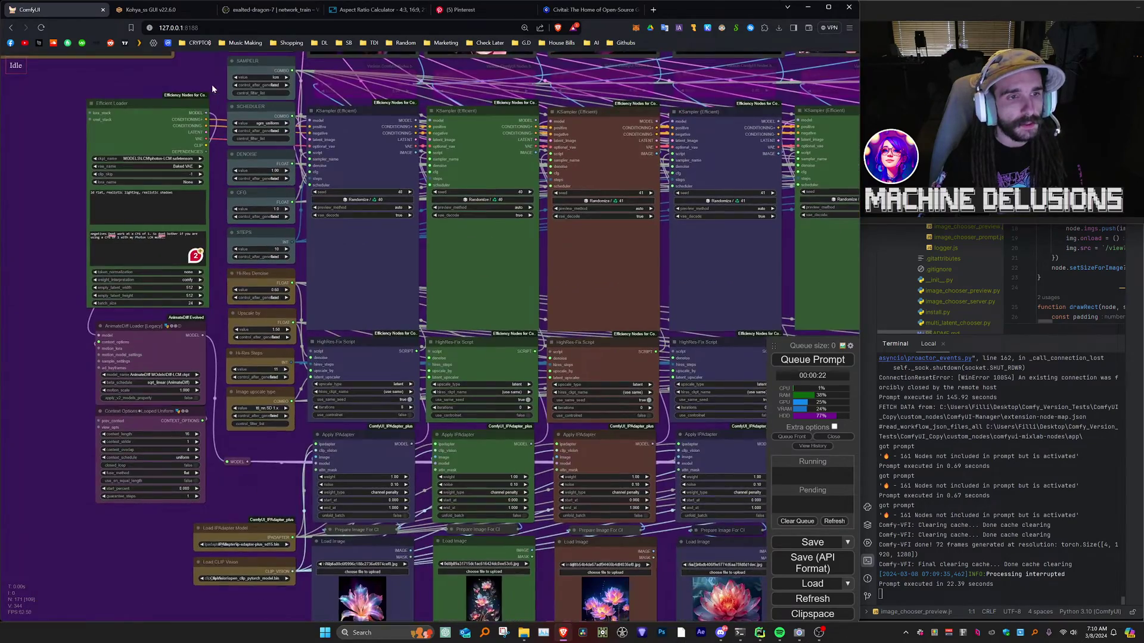
- Examine the Hi-Res Denoise, Upscale by, Hi-Res Steps and Image upscale type nodes, tracing the Upscale by links to the HighRes-Fix Script nodes
scroll(247, 324, up, 5)
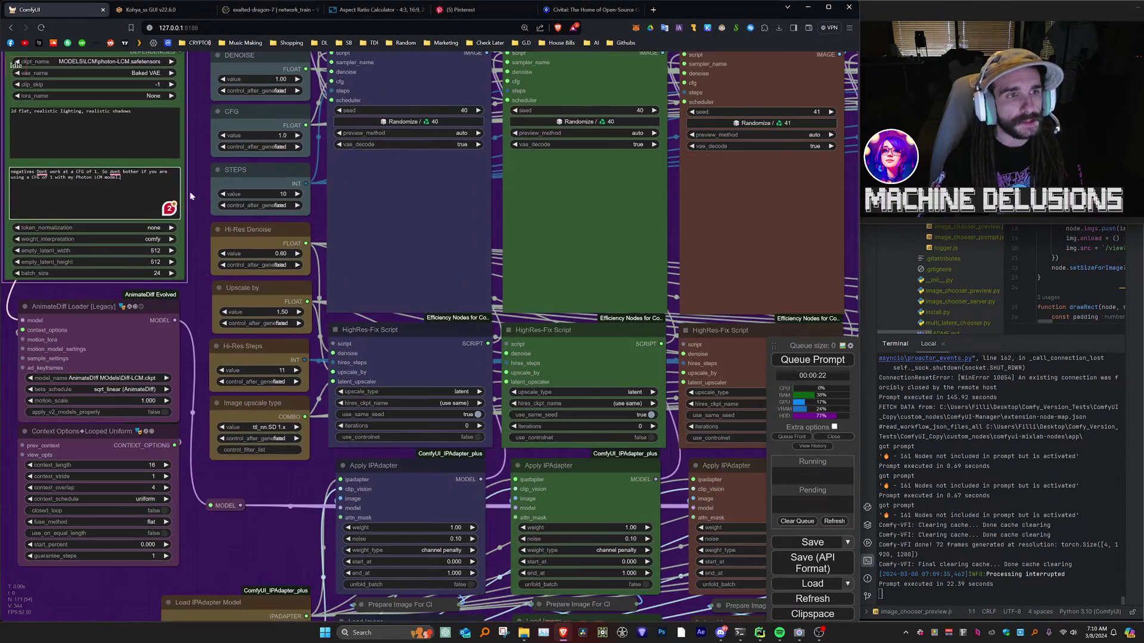
drag(196, 166, 193, 279)
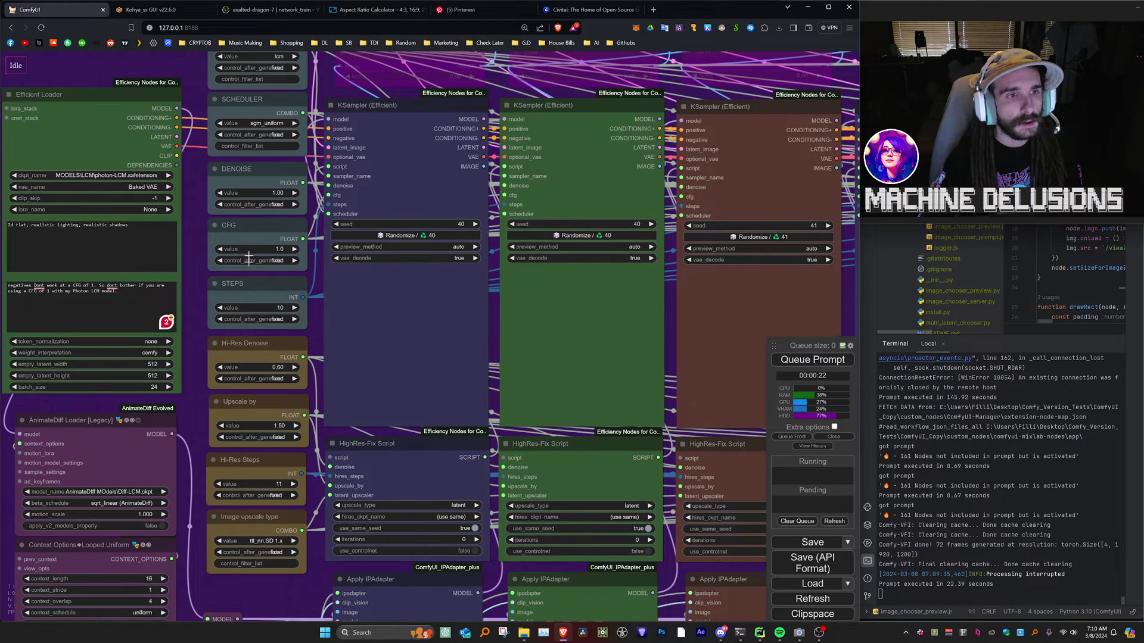
drag(197, 324, 209, 115)
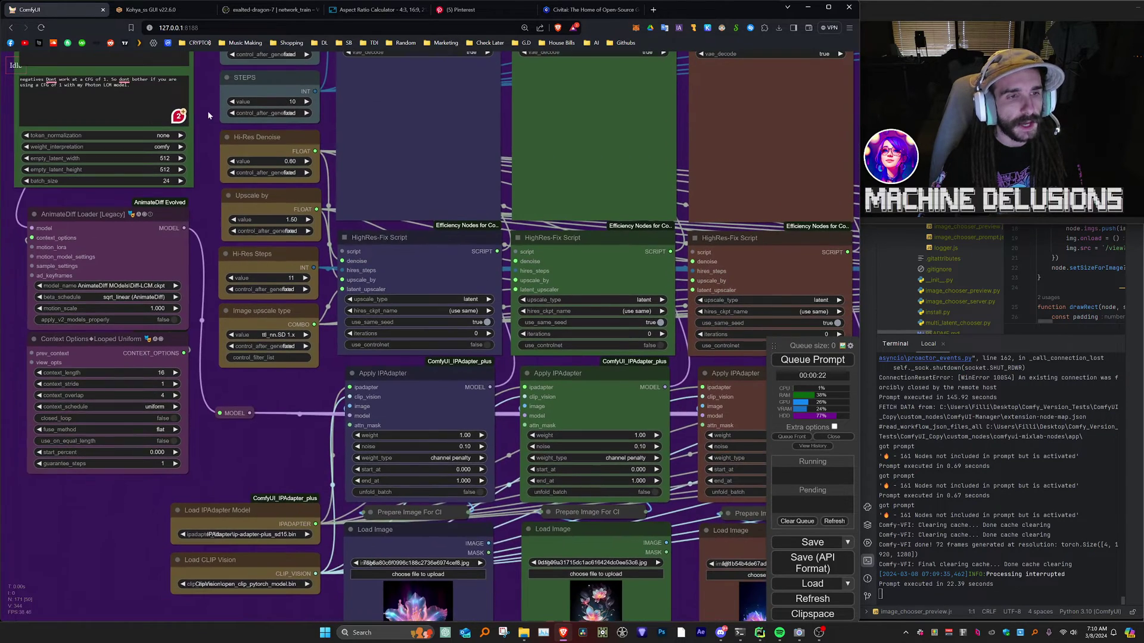
drag(265, 369, 280, 376)
scroll(311, 391, down, 3)
scroll(306, 382, up, 3)
click(306, 382)
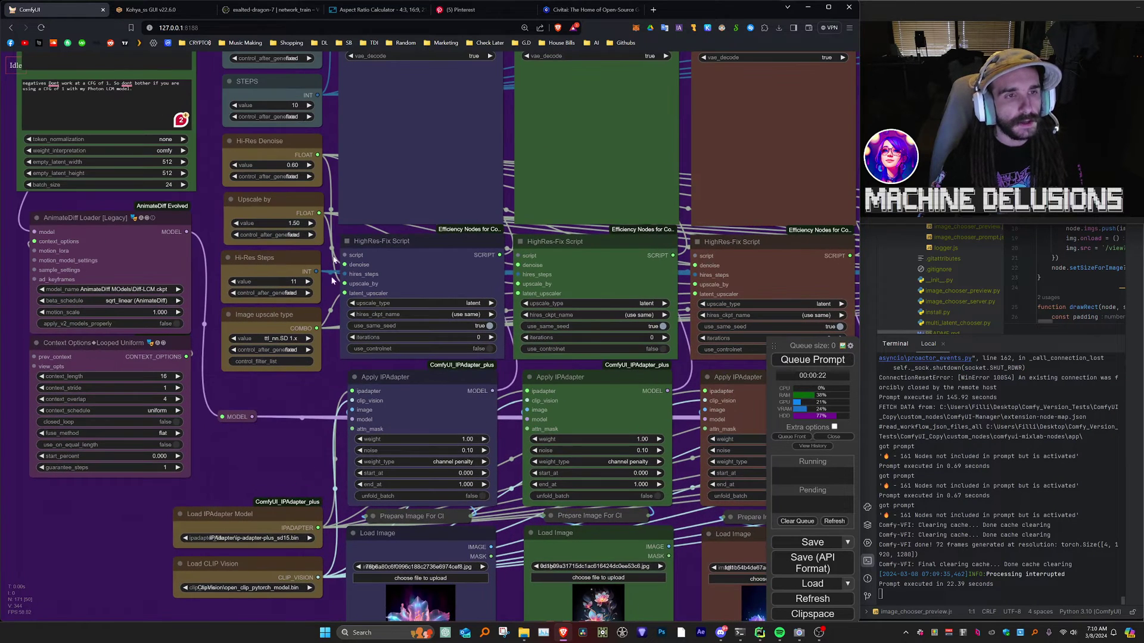
drag(285, 216, 282, 216)
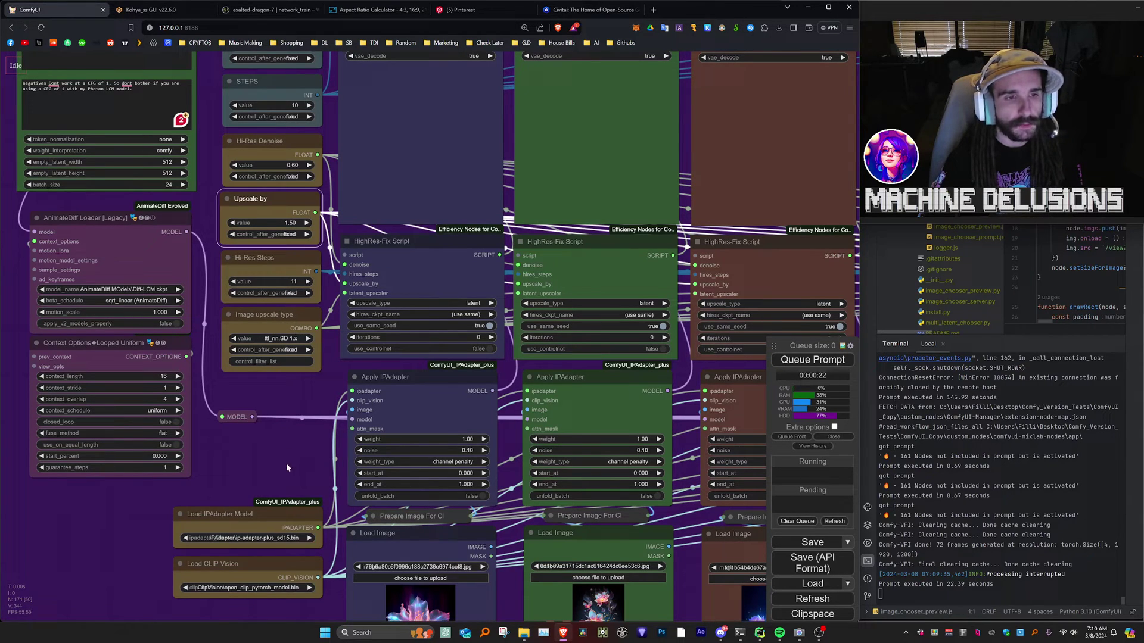
click(282, 402)
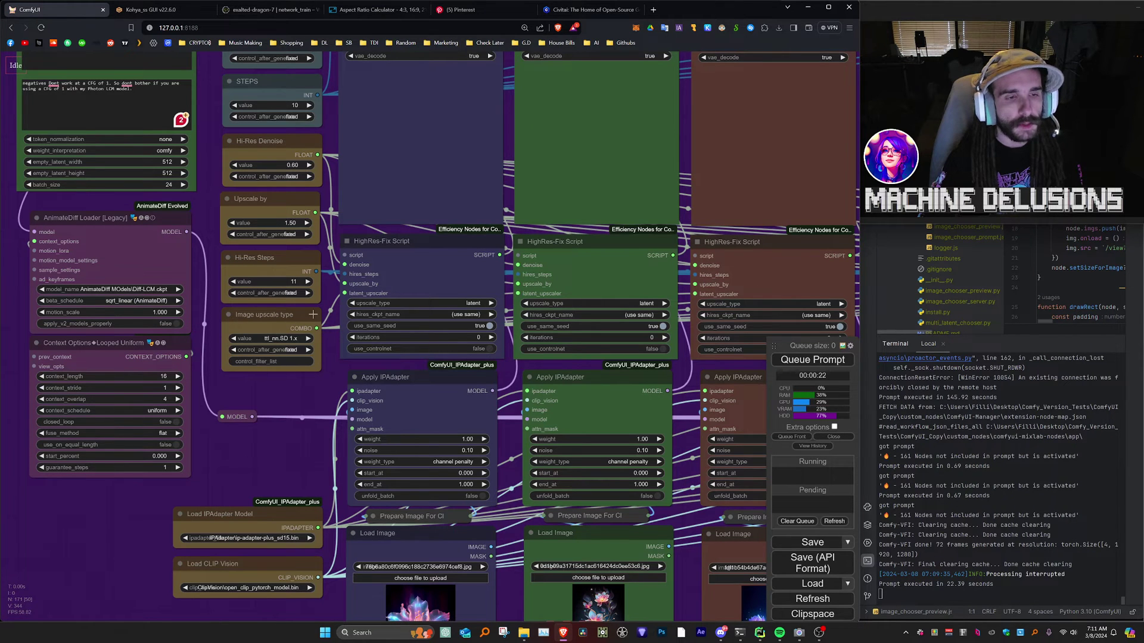
- Set the iterations of the first HighRes-Fix Script node to 3
scroll(312, 314, down, 3)
drag(314, 369, 189, 309)
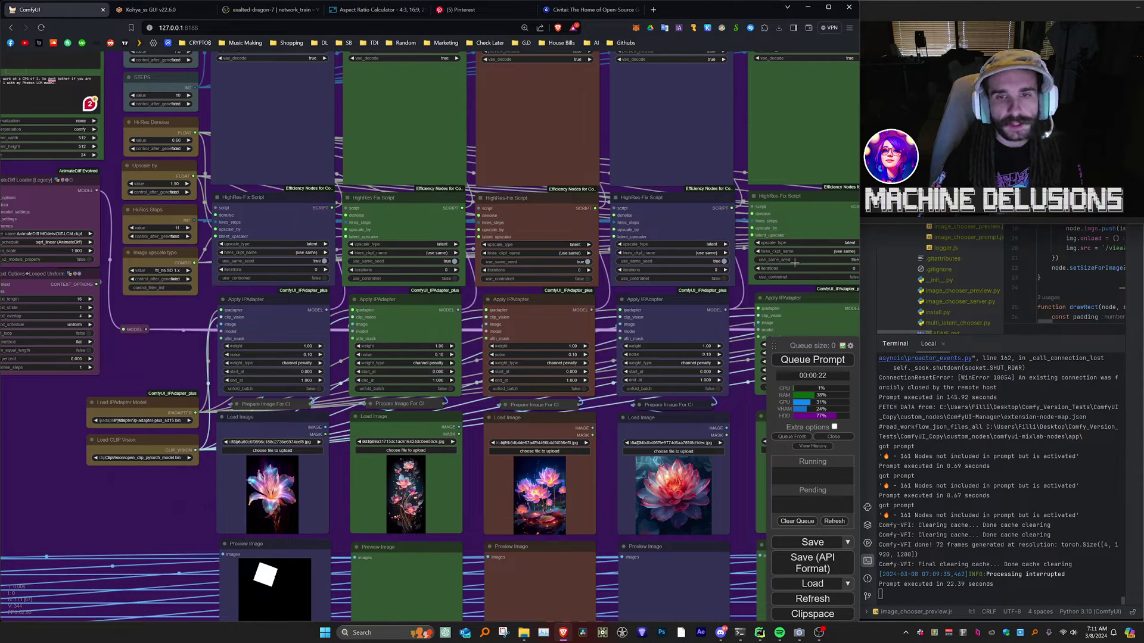
scroll(599, 262, down, 2)
drag(228, 298, 55, 324)
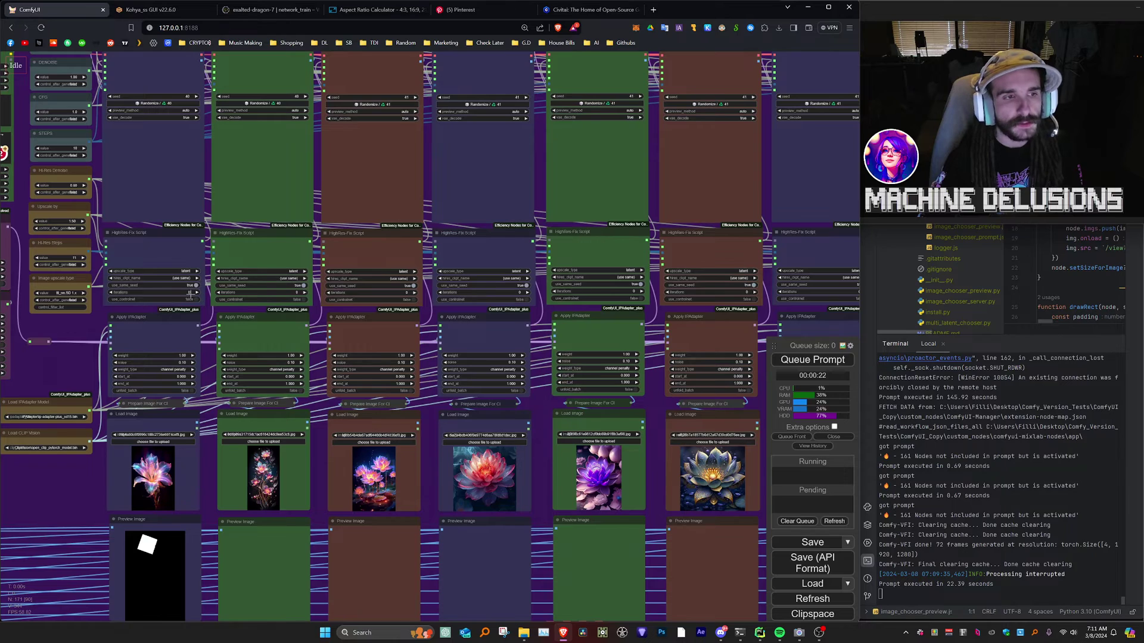
scroll(82, 325, up, 4)
drag(84, 323, 262, 362)
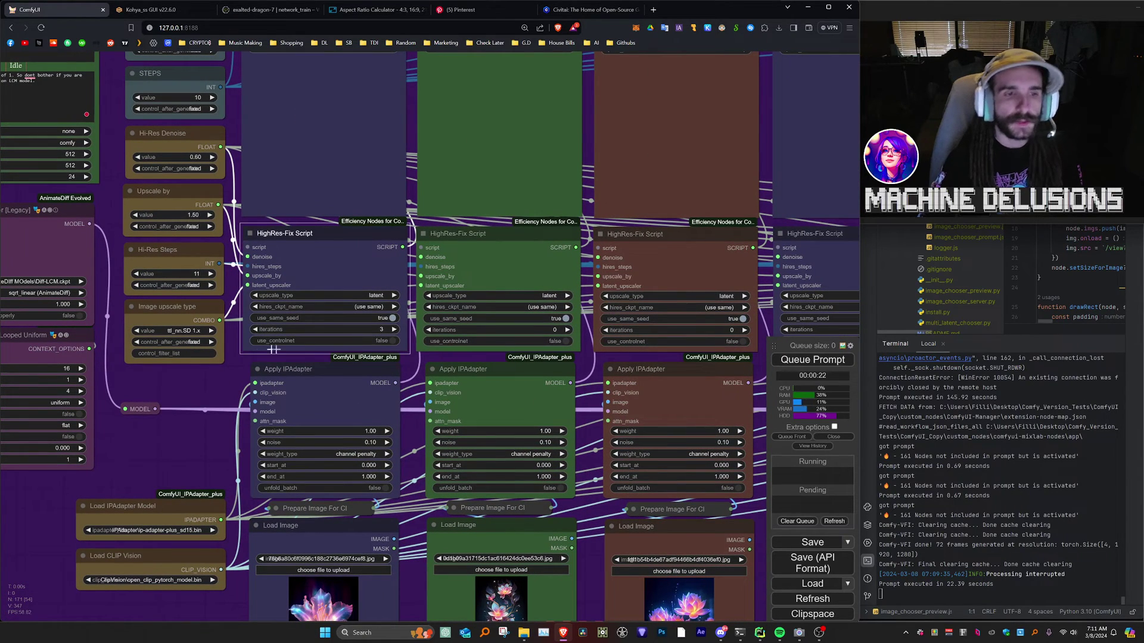
click(202, 374)
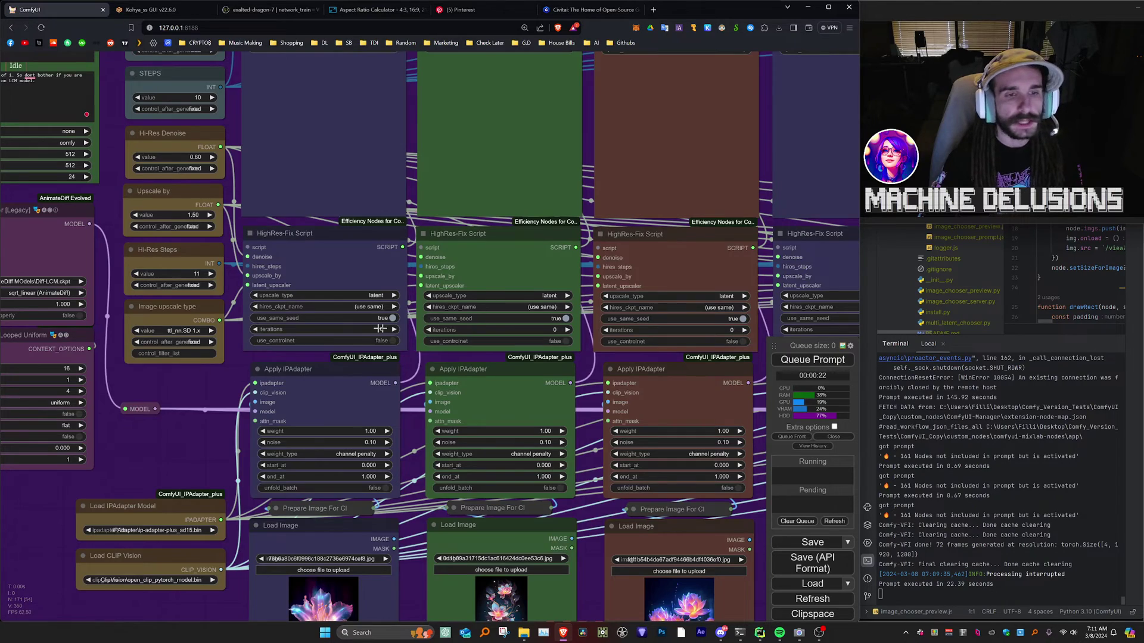
- Check the motion model and context settings in the AnimateDiff Loader and Context Options Looped Uniform nodes
scroll(187, 407, down, 3)
drag(186, 405, 448, 386)
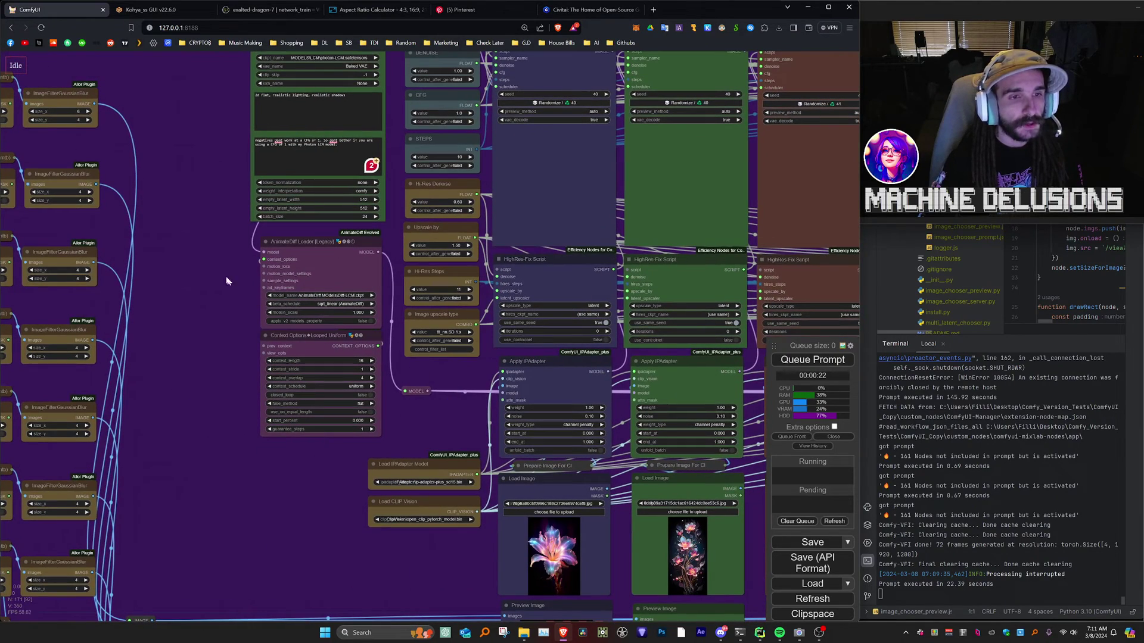
scroll(334, 310, up, 6)
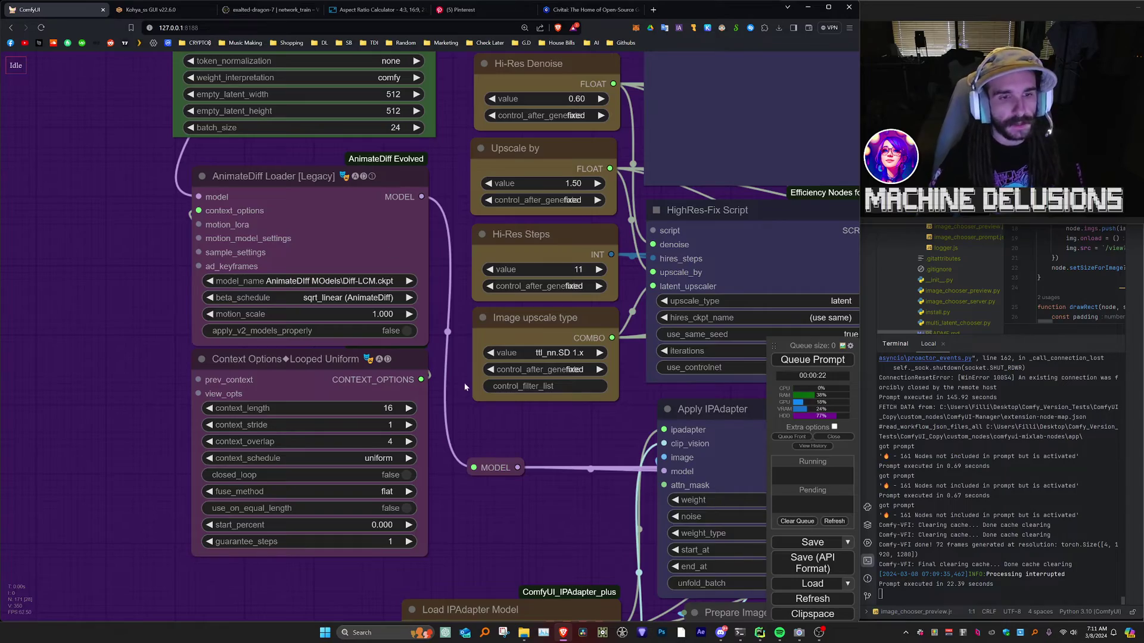
scroll(464, 387, down, 10)
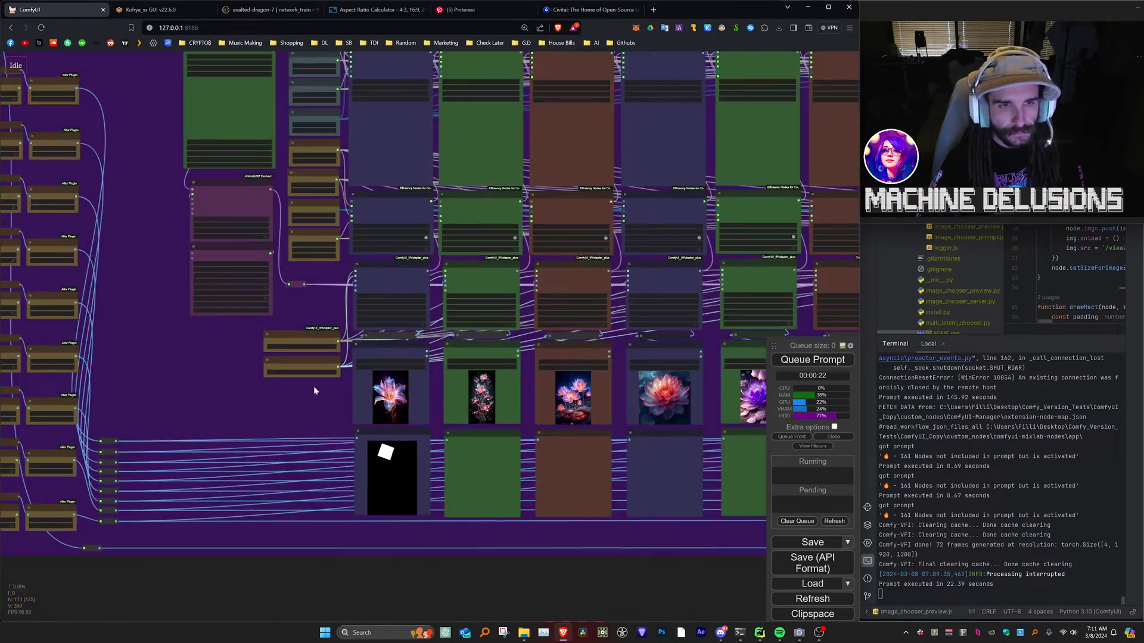
- Examine the weight, noise and weight type settings in the row of Apply IPAdapter nodes and their links to the IPAdapter and CLIP Vision loaders
scroll(325, 384, up, 5)
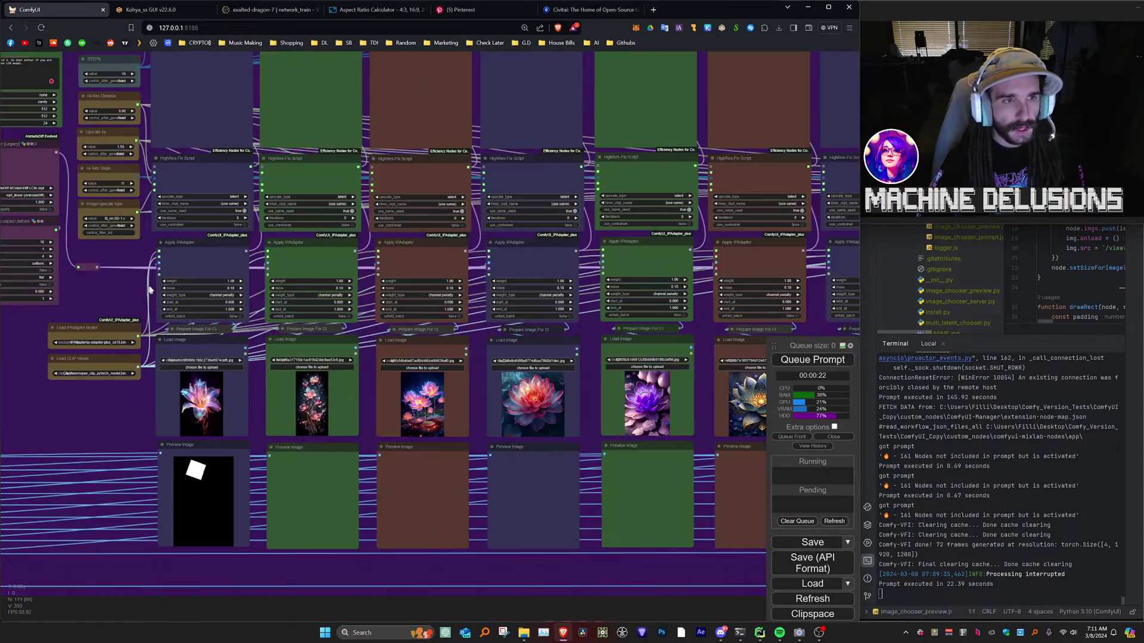
scroll(141, 288, down, 2)
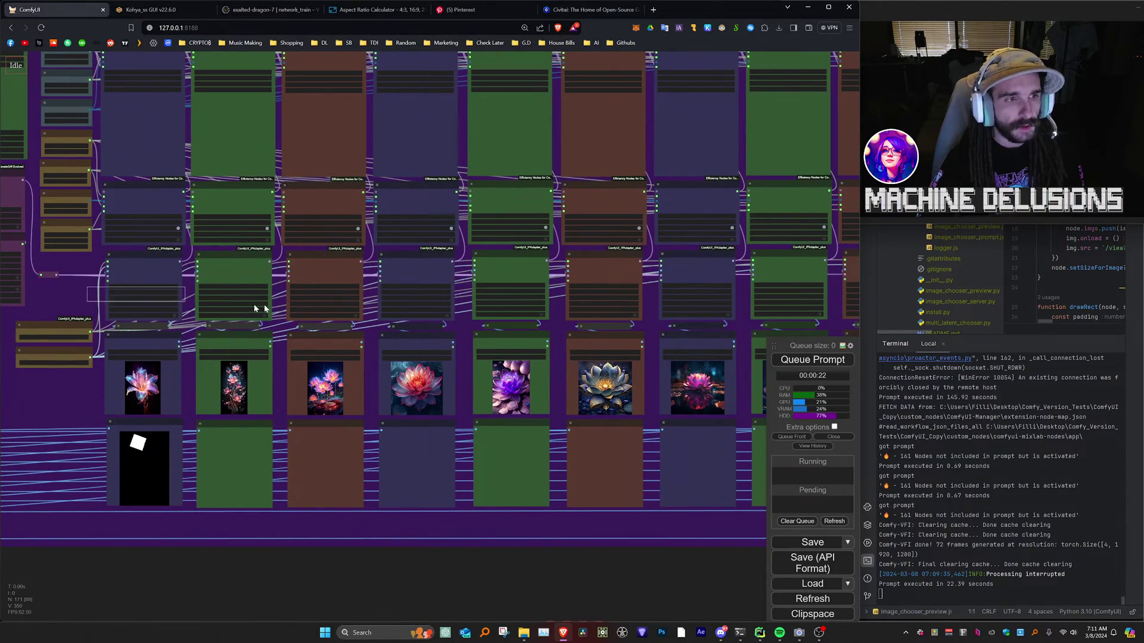
scroll(162, 304, up, 5)
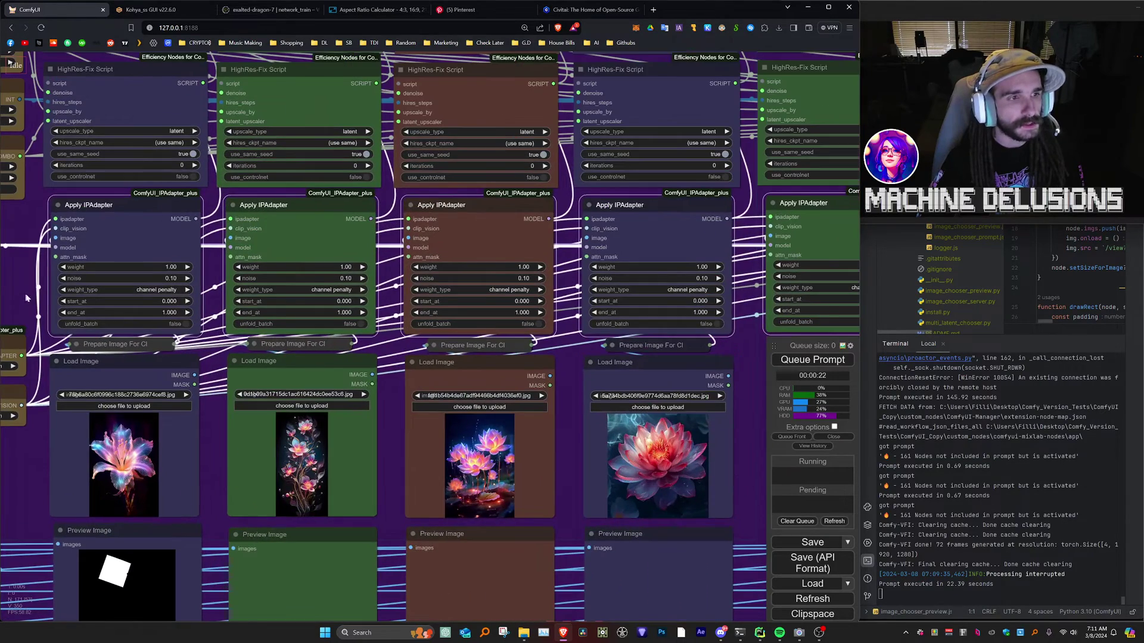
drag(26, 298, 154, 306)
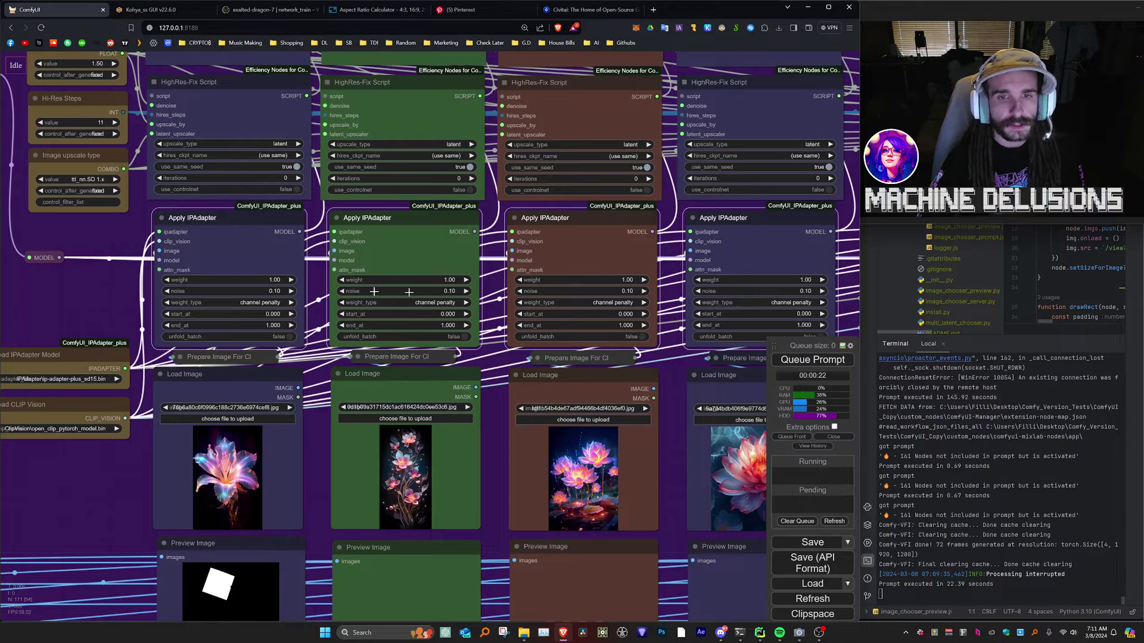
scroll(440, 288, down, 3)
scroll(308, 291, up, 2)
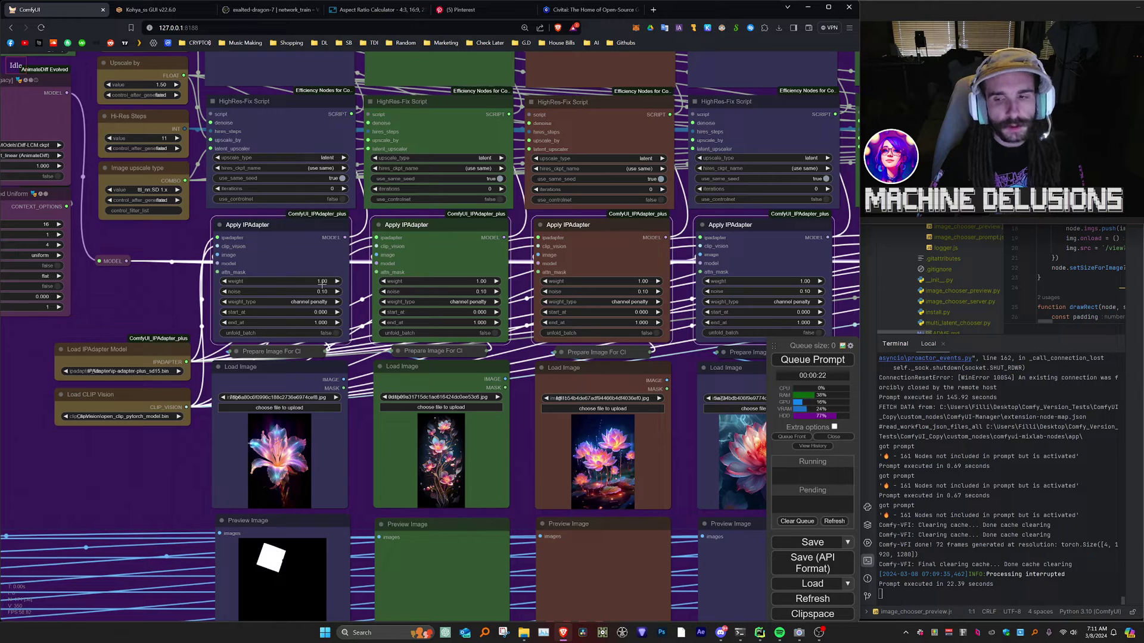
scroll(167, 293, down, 1)
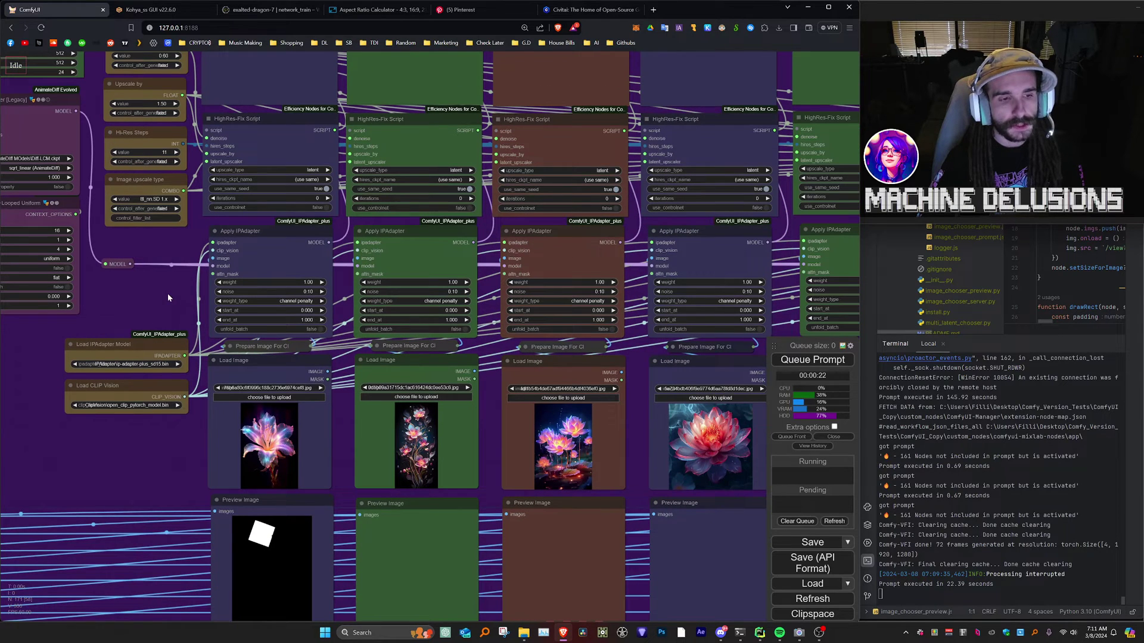
scroll(193, 431, down, 8)
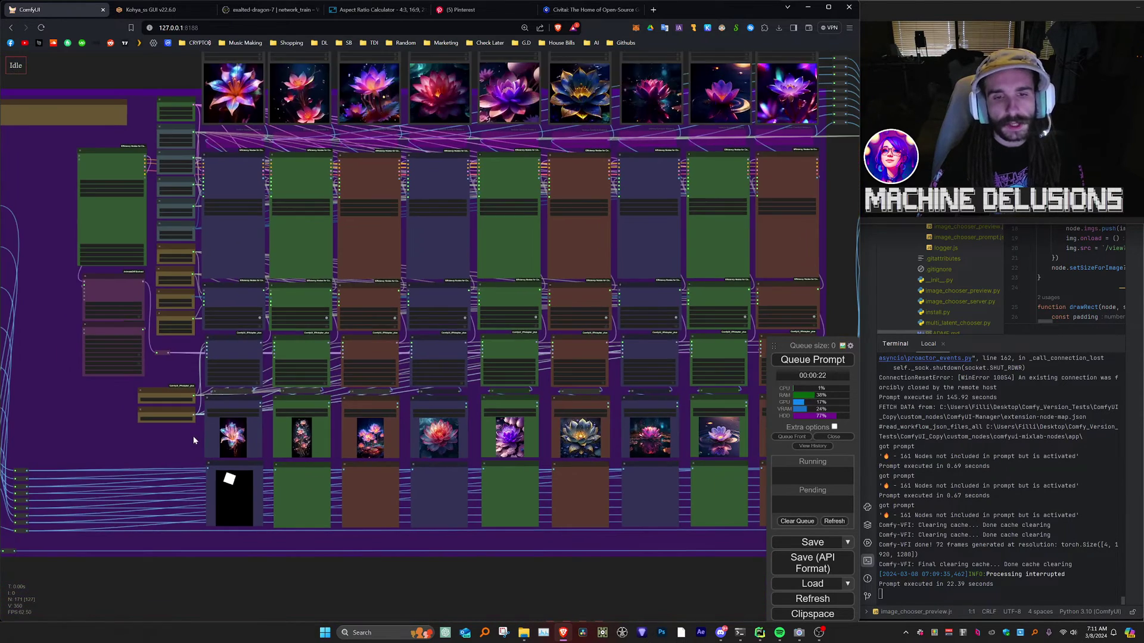
- Examine the positive and negative prompts in the Efficient Loader node
drag(193, 439, 110, 435)
scroll(118, 435, down, 1)
drag(18, 220, 224, 296)
scroll(225, 296, up, 10)
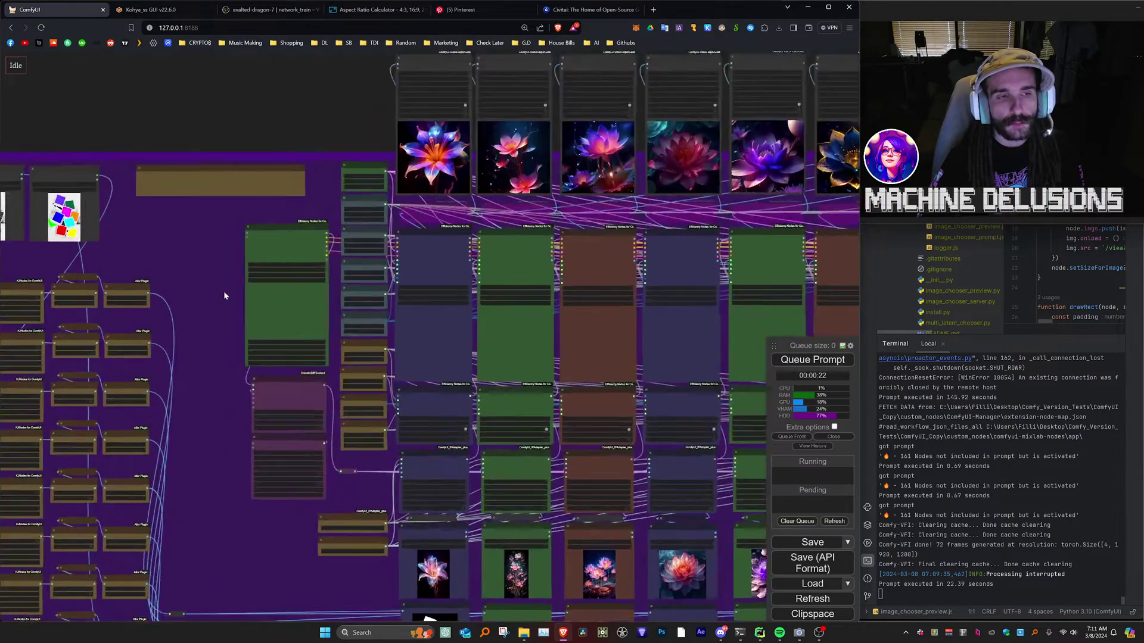
drag(390, 280, 259, 287)
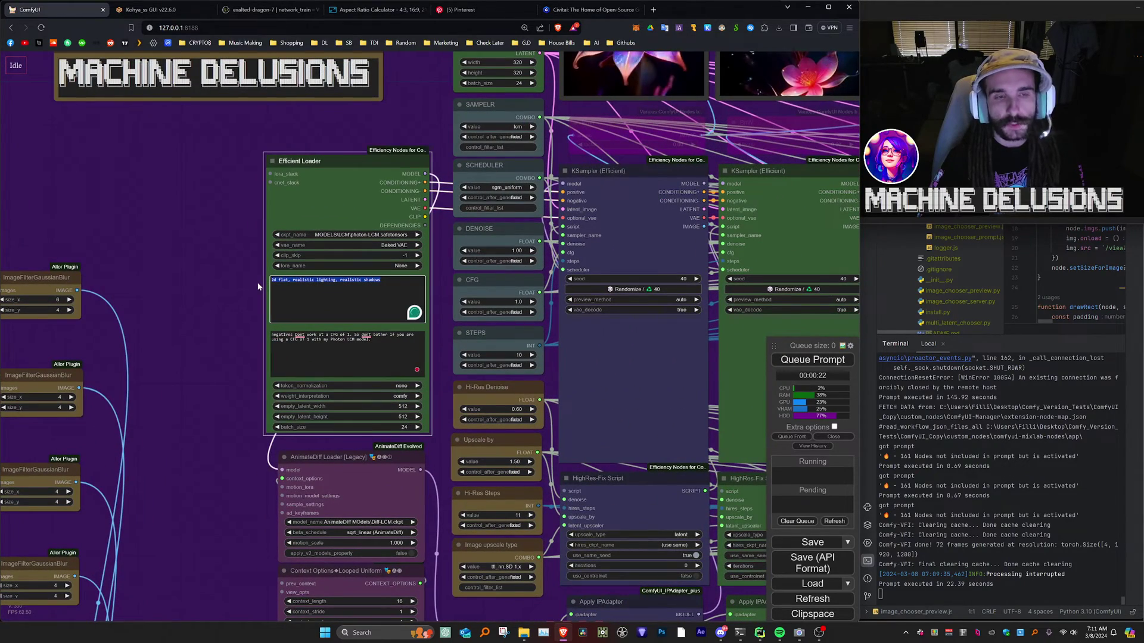
click(195, 287)
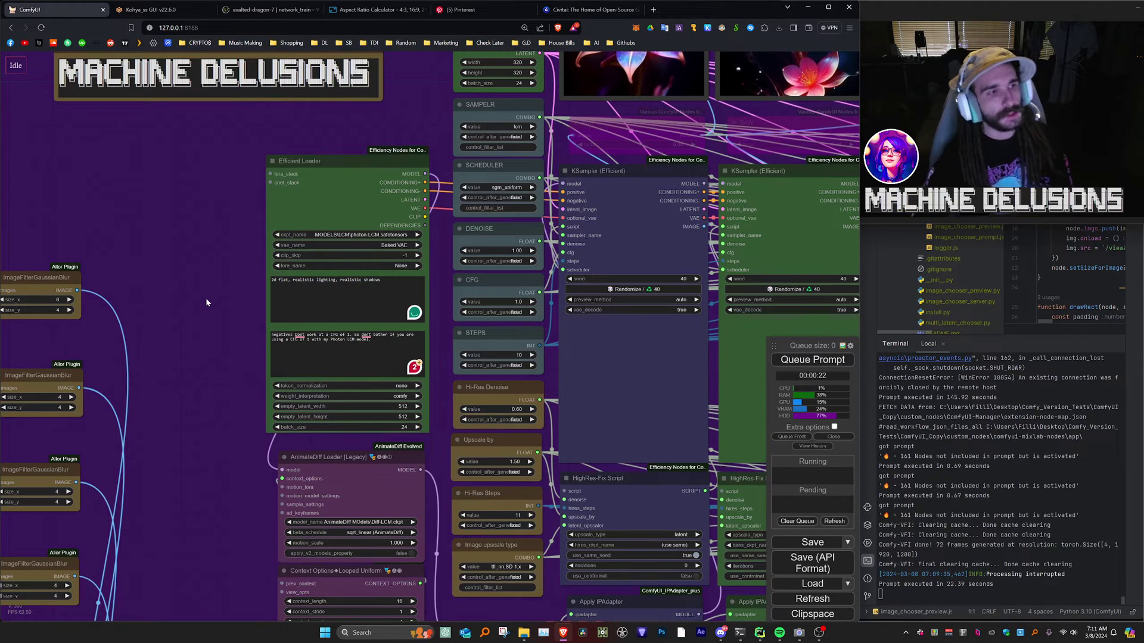
scroll(231, 321, down, 2)
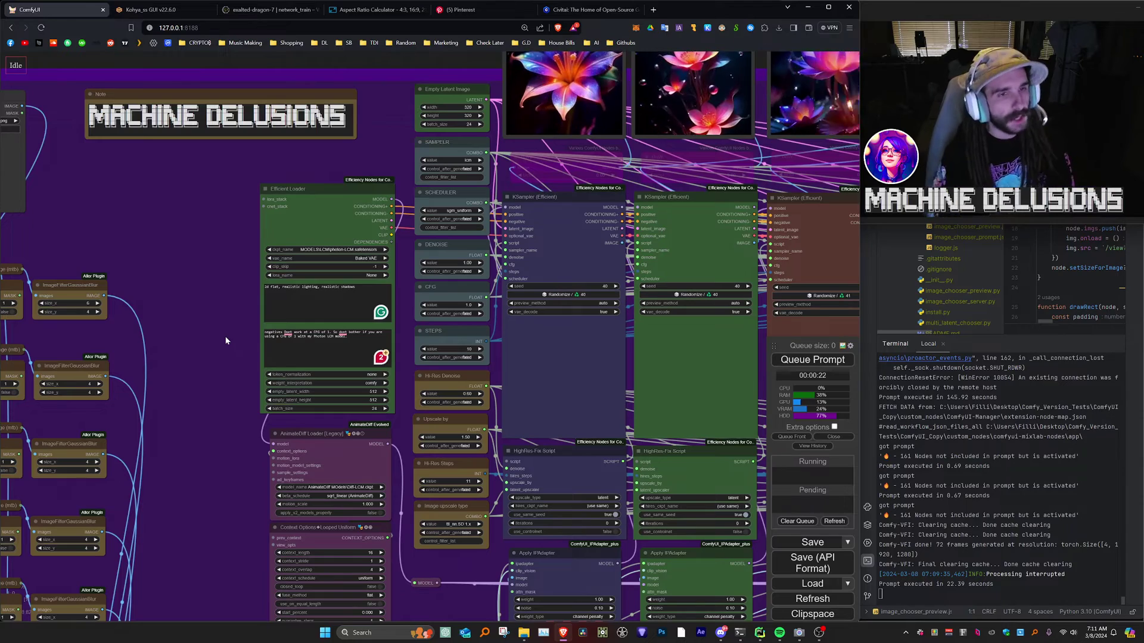
- Look over the full row of Load Image nodes with the reference flowers that feed the Apply IPAdapter nodes
scroll(226, 341, down, 4)
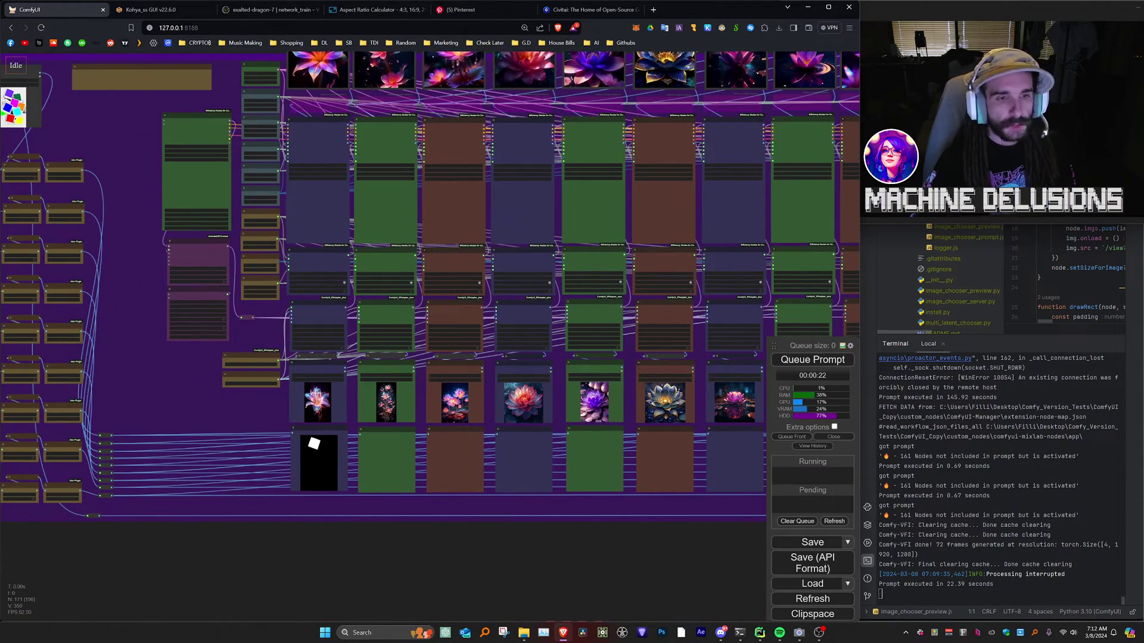
scroll(225, 341, down, 2)
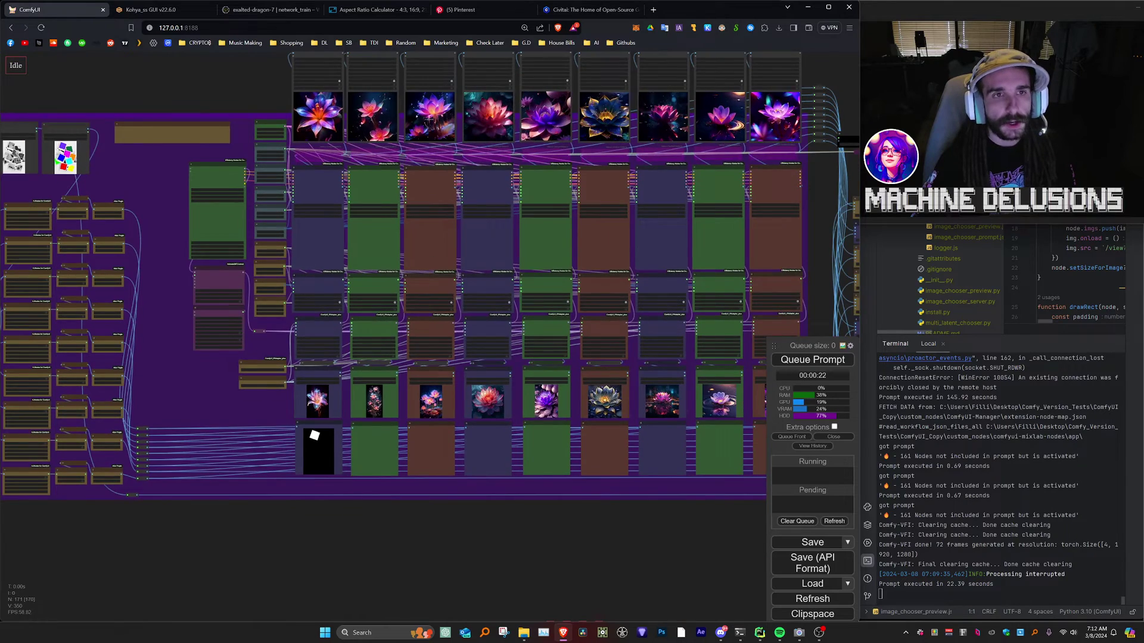
scroll(333, 165, up, 3)
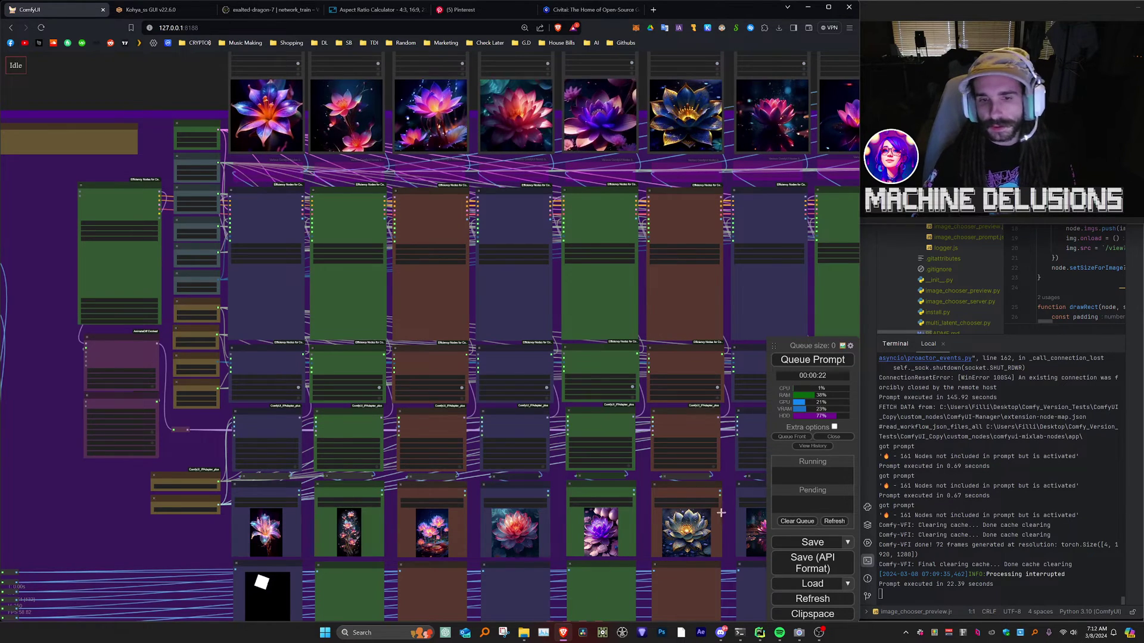
drag(550, 480, 134, 477)
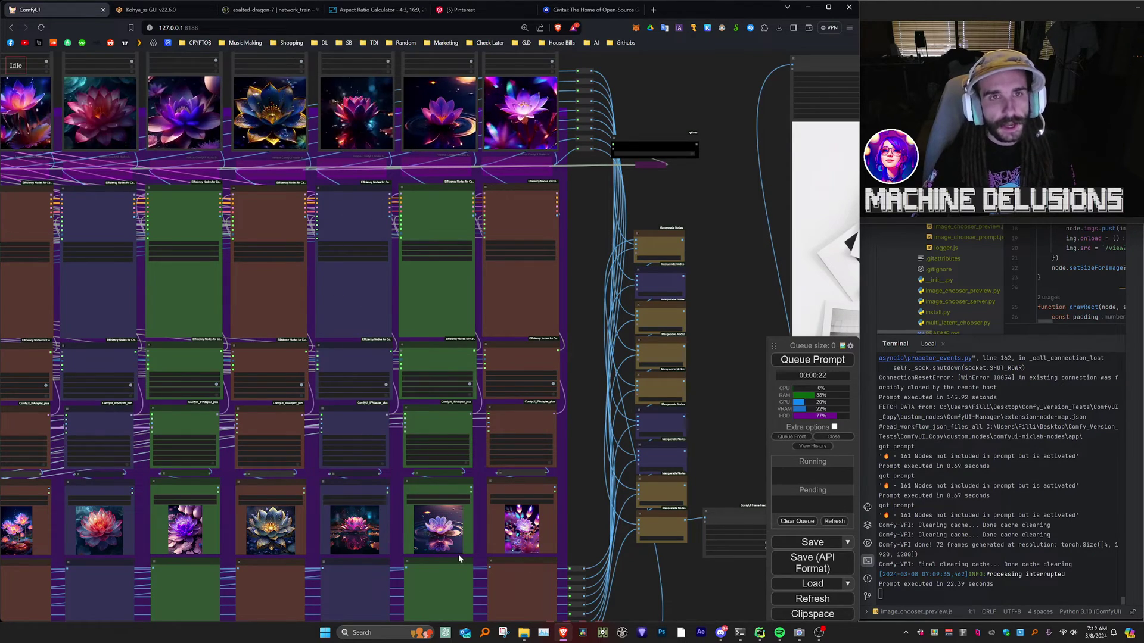
scroll(459, 554, down, 3)
drag(581, 521, 662, 509)
scroll(663, 509, down, 3)
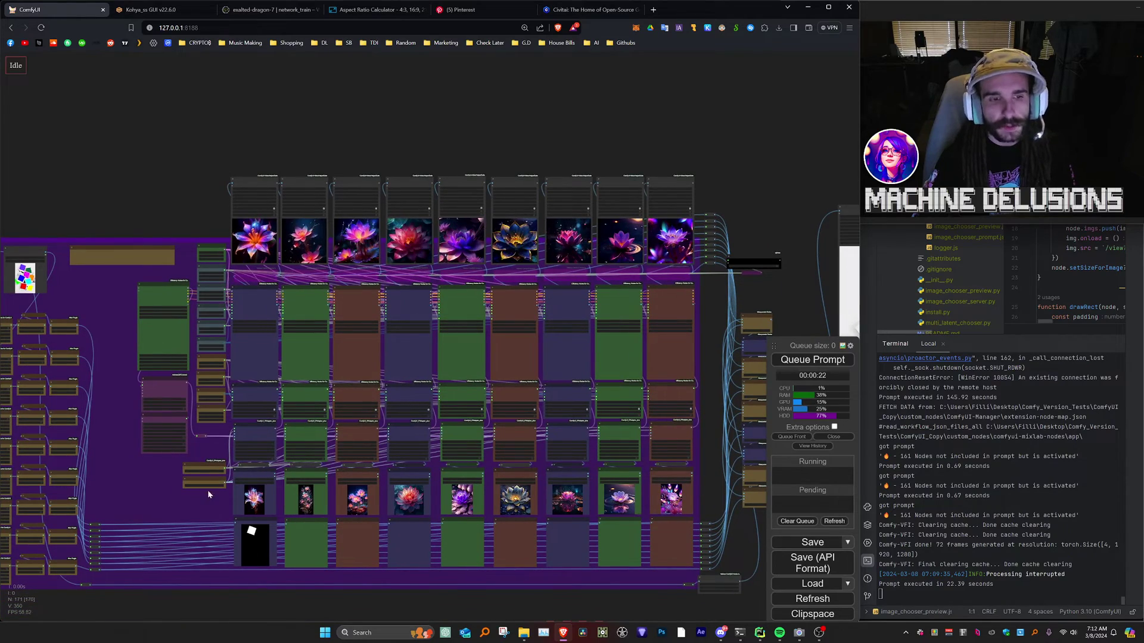
- Trace the mask, base image and flower image links across the workflow into the chain of Paste By Mask nodes
scroll(255, 534, up, 5)
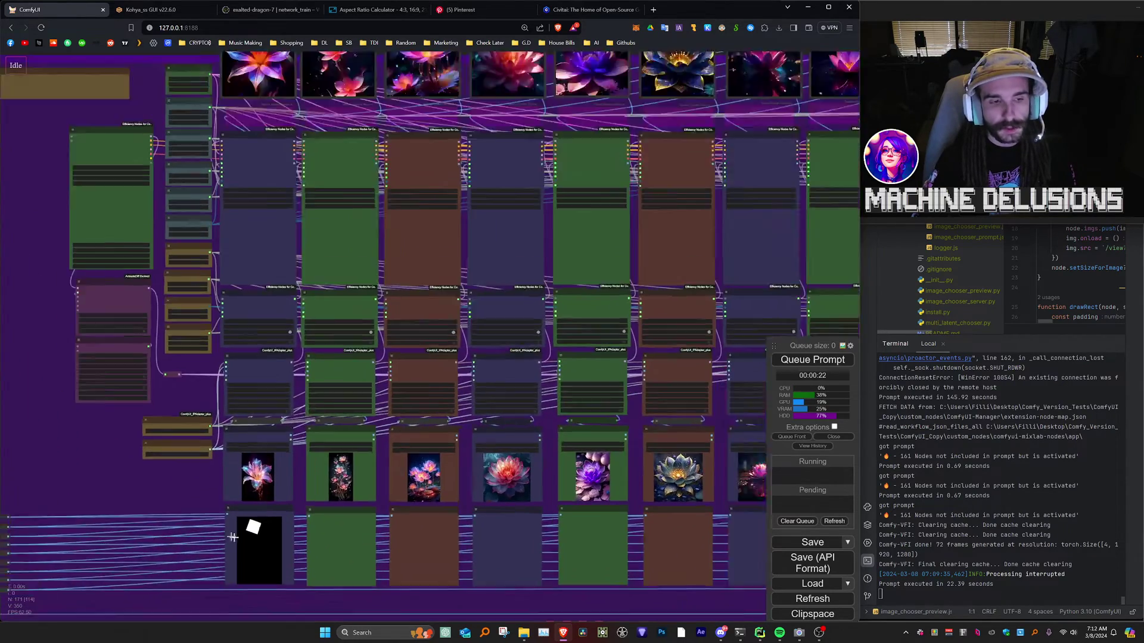
scroll(255, 533, down, 4)
drag(676, 594, 255, 532)
scroll(334, 532, up, 6)
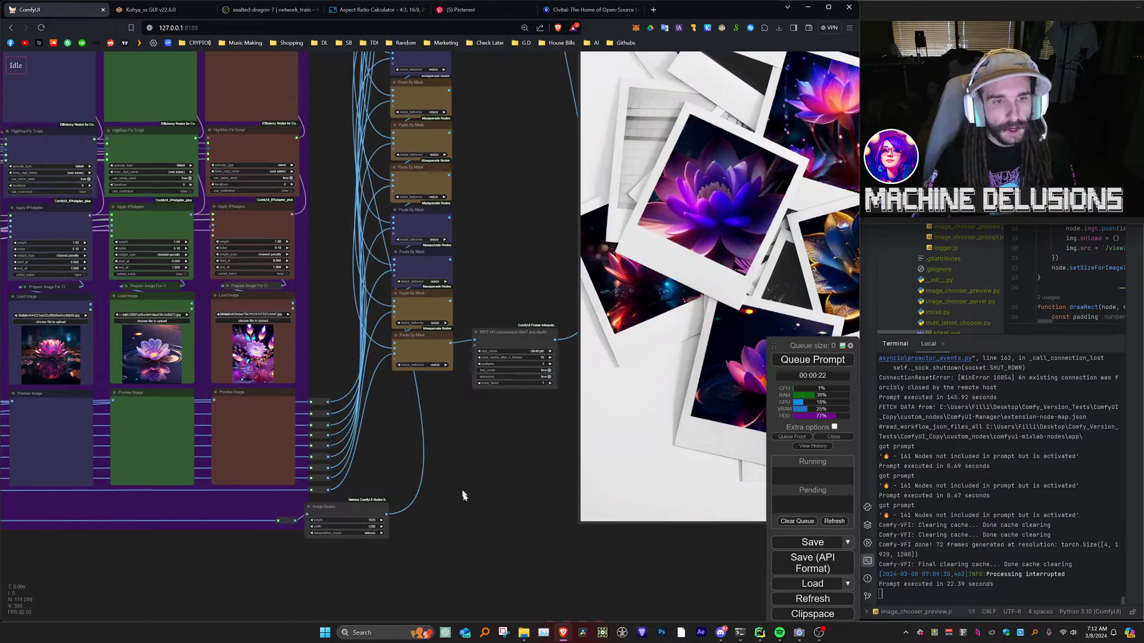
scroll(399, 489, down, 5)
scroll(367, 159, up, 4)
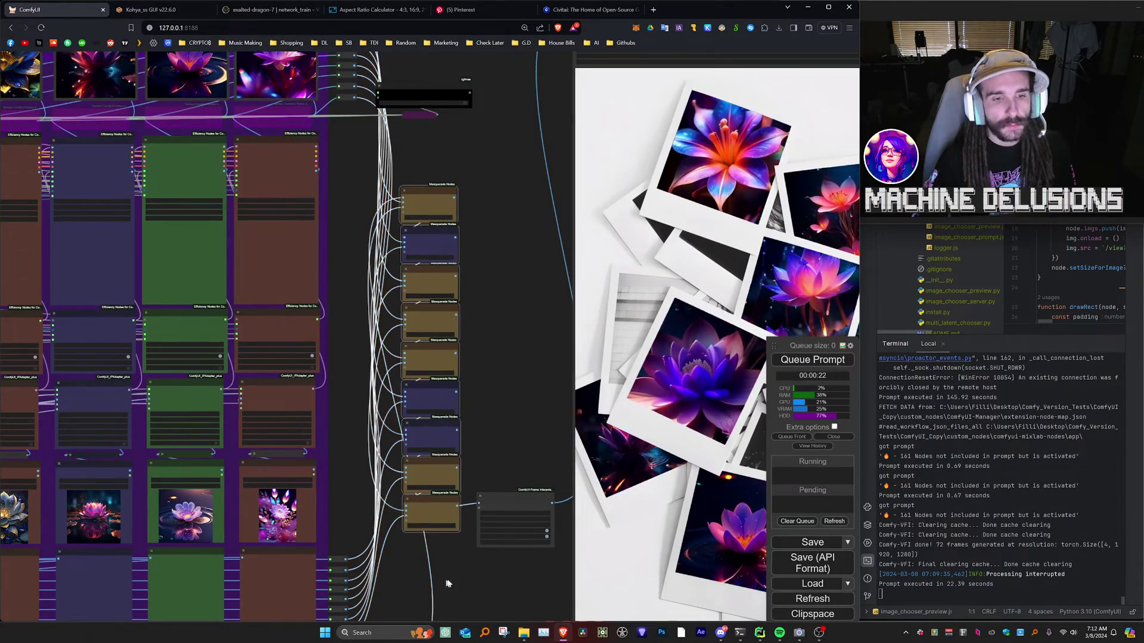
scroll(433, 505, up, 5)
scroll(563, 420, down, 5)
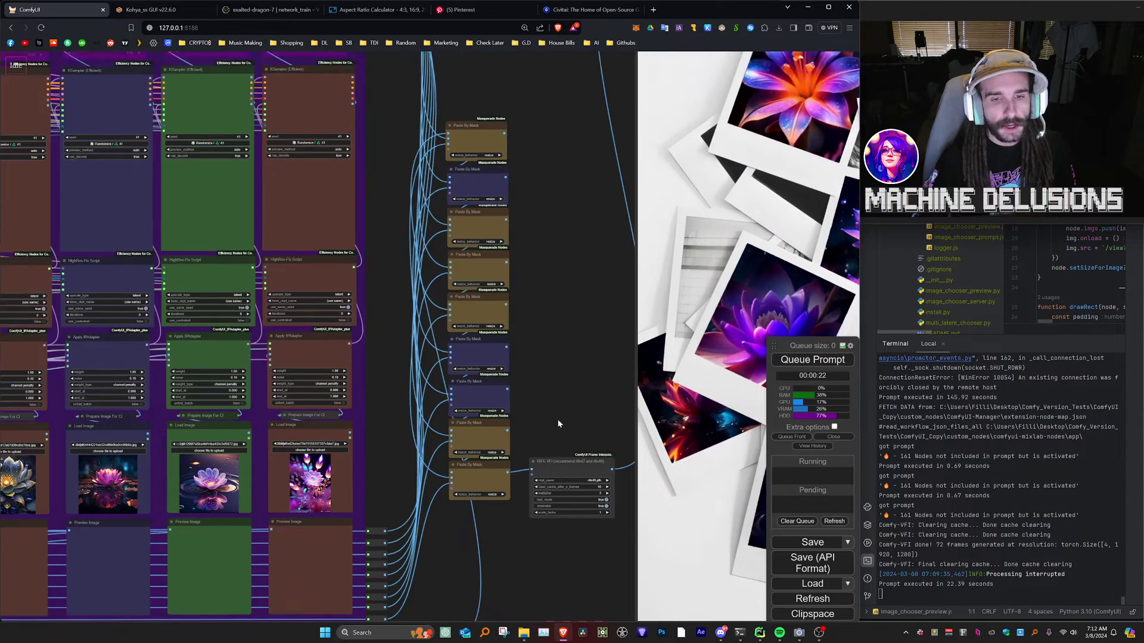
- Check the RIFE VFI frame interpolation settings and the frame rate of the final Video Combine node
drag(558, 424, 532, 523)
scroll(466, 337, up, 2)
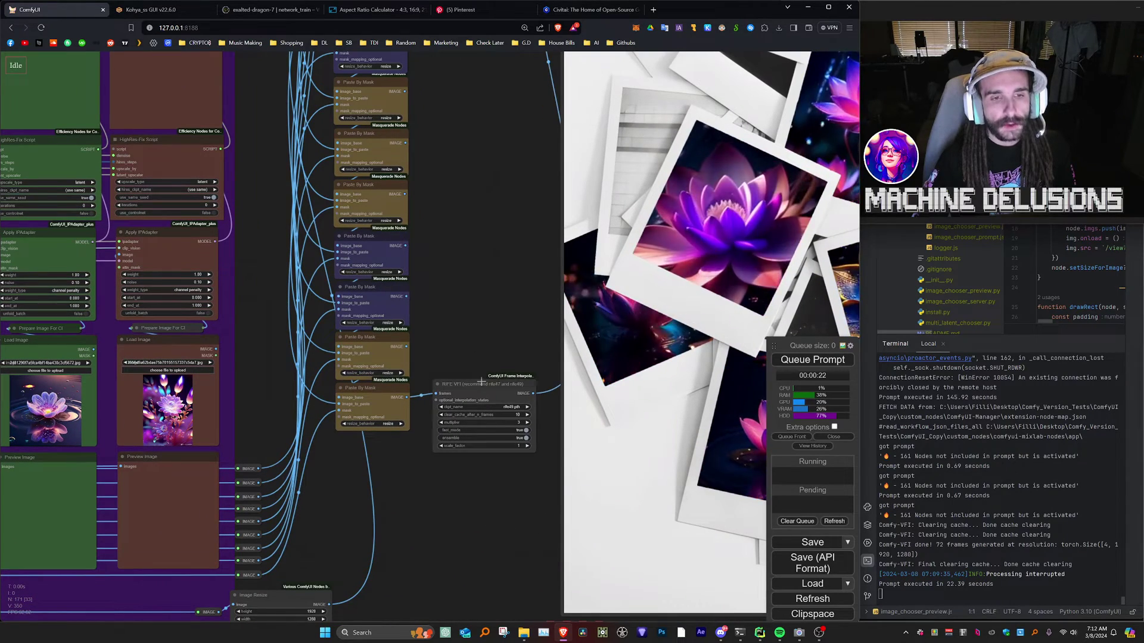
drag(480, 384, 477, 391)
scroll(477, 354, down, 4)
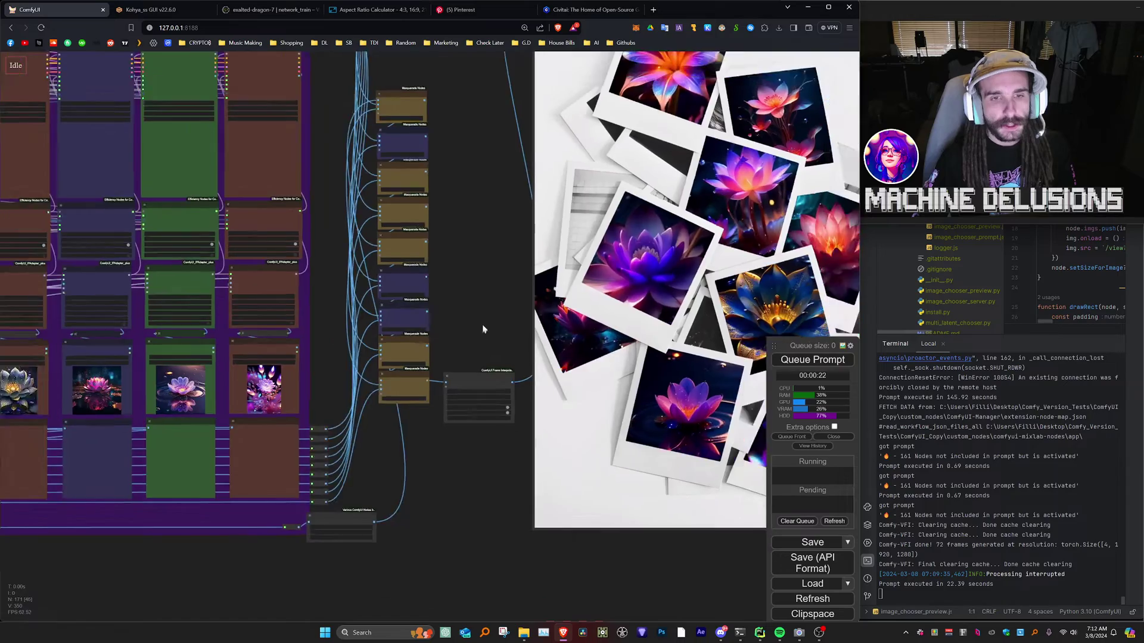
drag(483, 327, 154, 526)
scroll(565, 136, up, 4)
scroll(593, 96, up, 2)
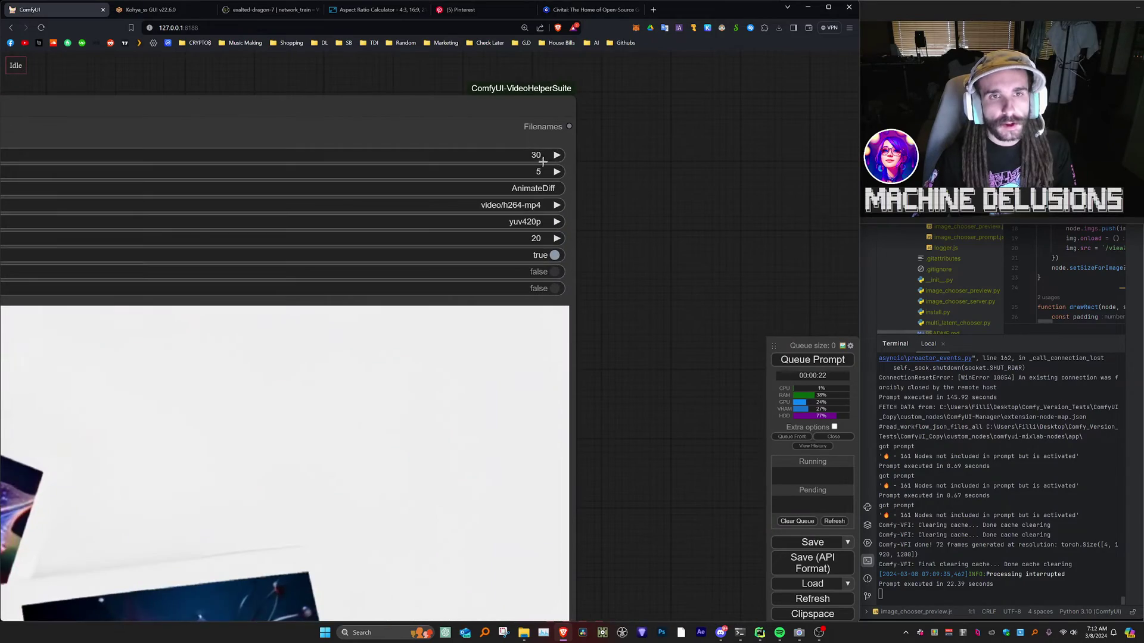
scroll(294, 119, down, 3)
- Enable the Mute / Bypass Repeater in the Black and white Toggle node
scroll(500, 277, down, 3)
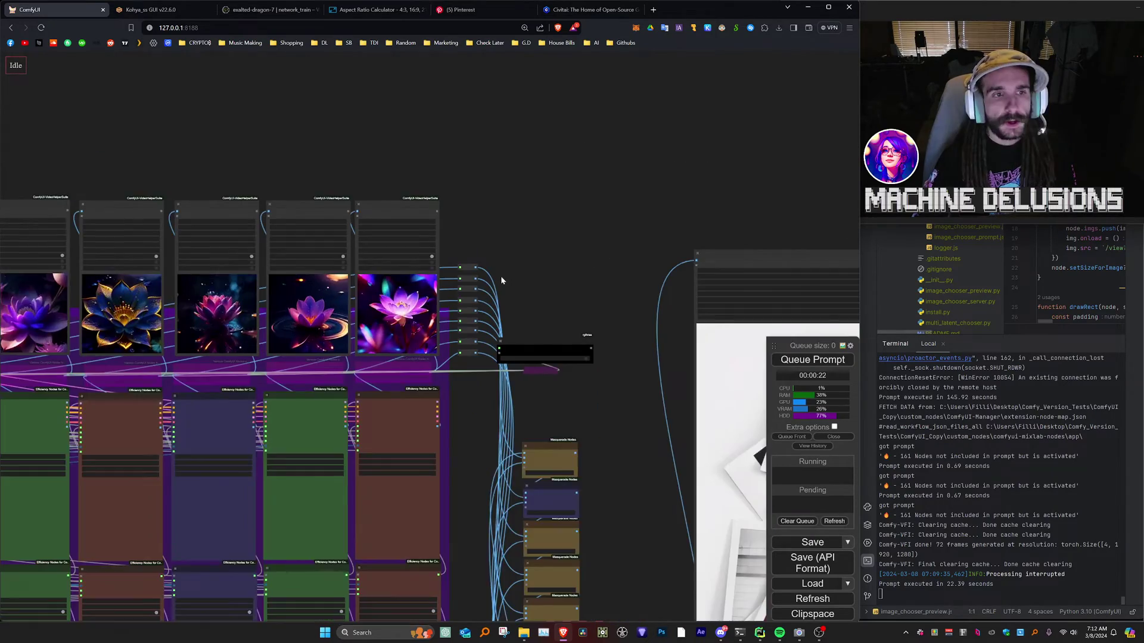
scroll(513, 275, down, 4)
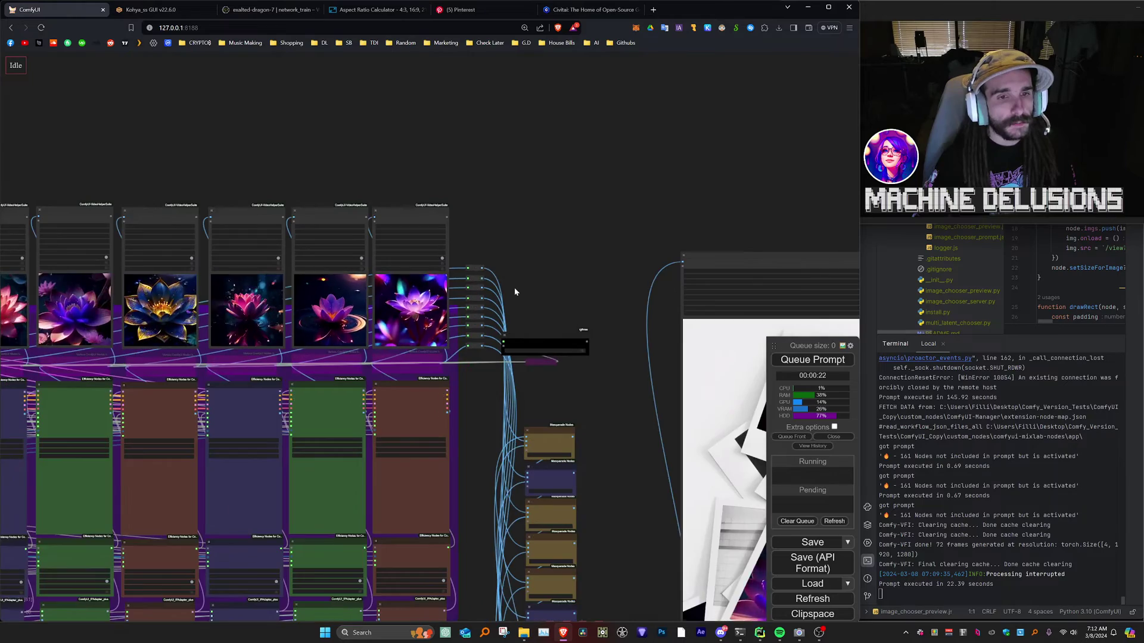
scroll(513, 287, up, 3)
scroll(489, 424, down, 3)
scroll(503, 317, up, 3)
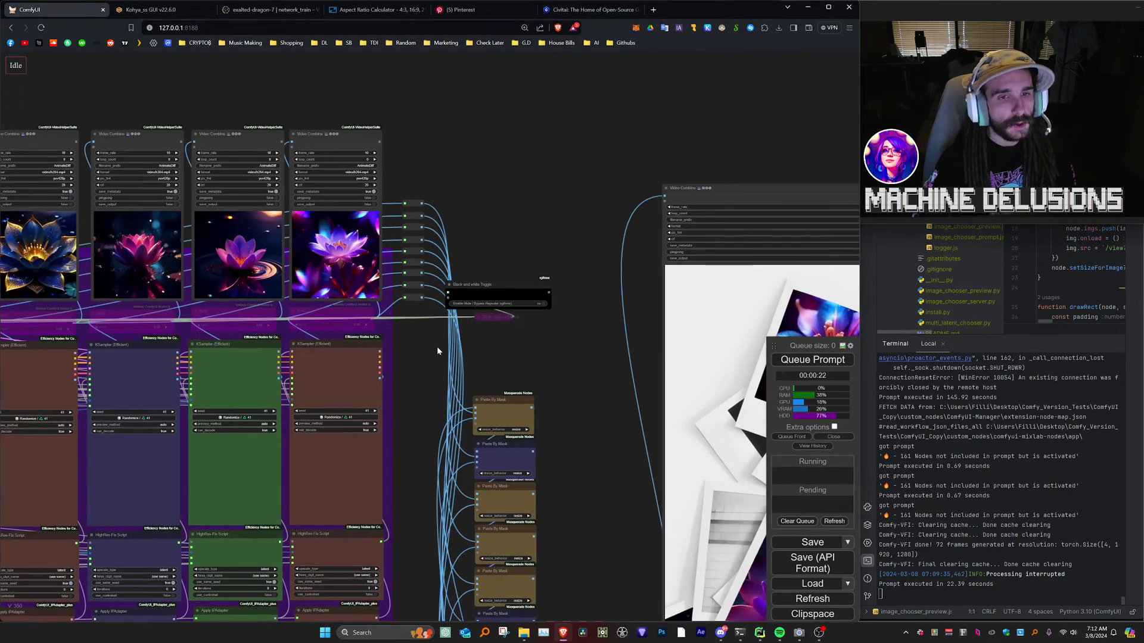
scroll(503, 317, up, 3)
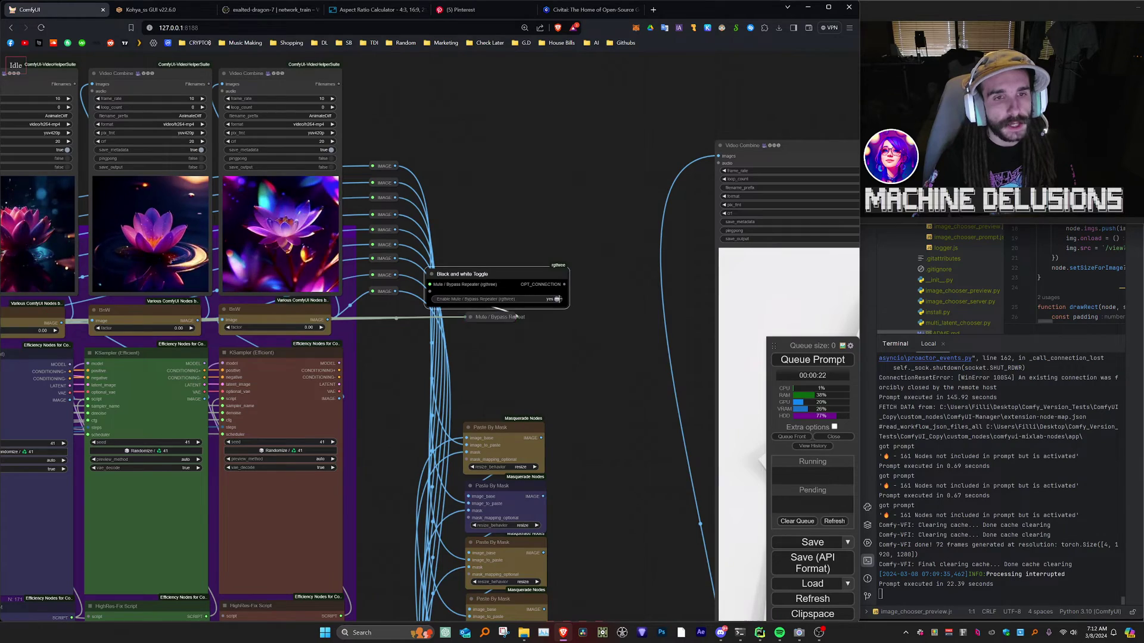
- Examine the two Load Image nodes holding the black-and-white photo collage and its colour mask, Mask.png
scroll(608, 408, down, 4)
scroll(609, 407, down, 2)
drag(491, 294, 355, 143)
scroll(383, 316, down, 3)
drag(42, 274, 458, 330)
scroll(458, 329, up, 4)
scroll(459, 330, up, 6)
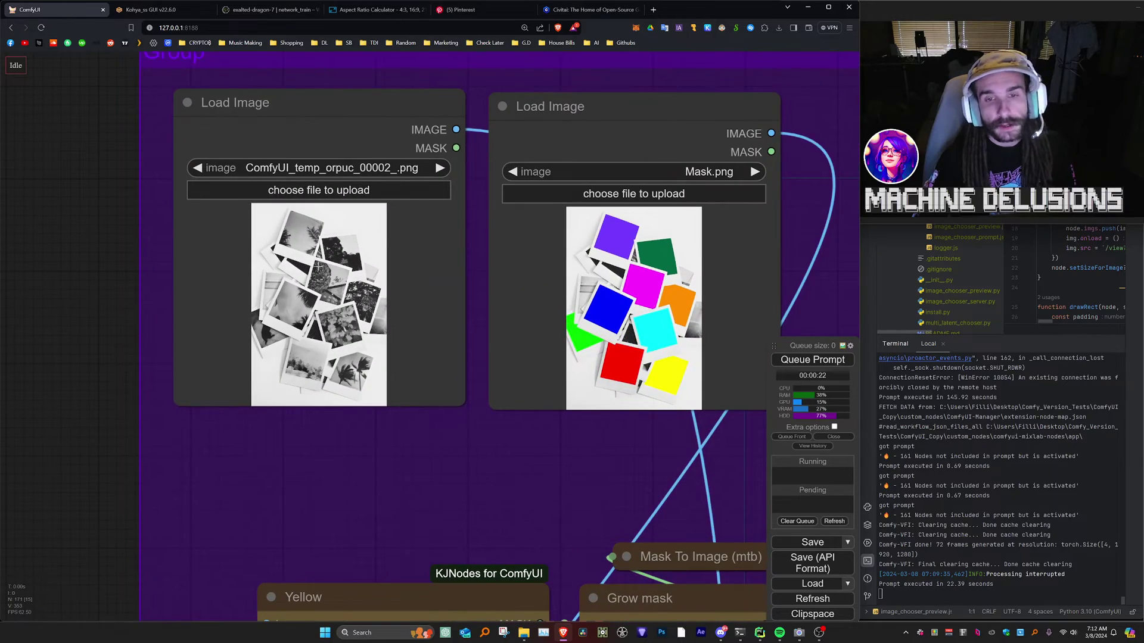
scroll(466, 306, down, 6)
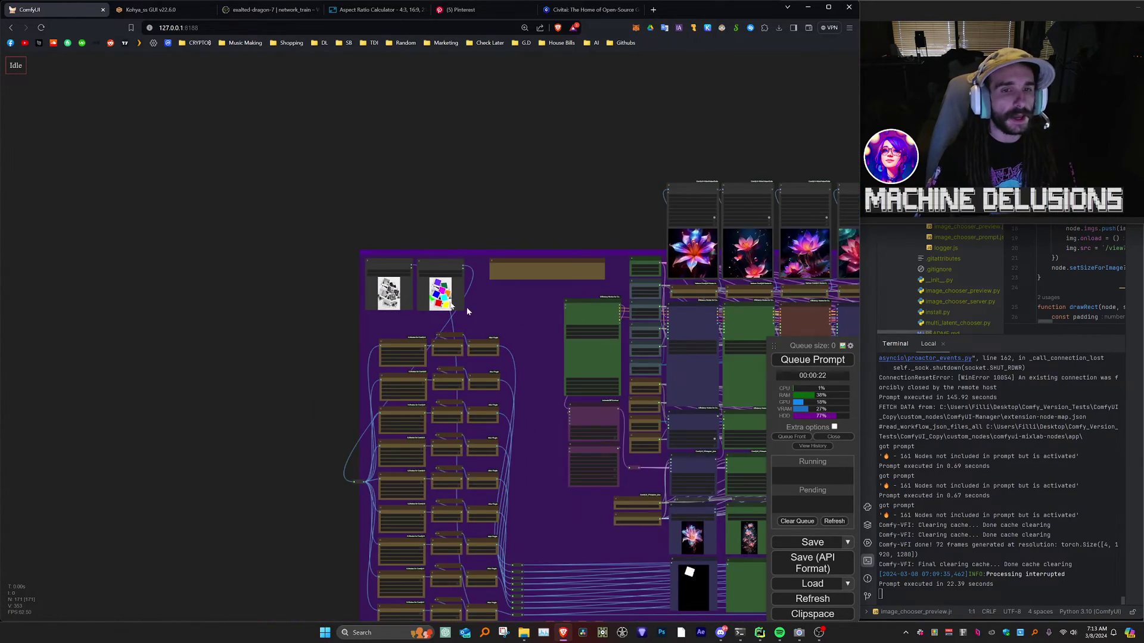
- Queue the prompt to run the workflow with the black-and-white effect
drag(467, 308, 93, 208)
scroll(446, 464, down, 4)
drag(323, 525, 17, 485)
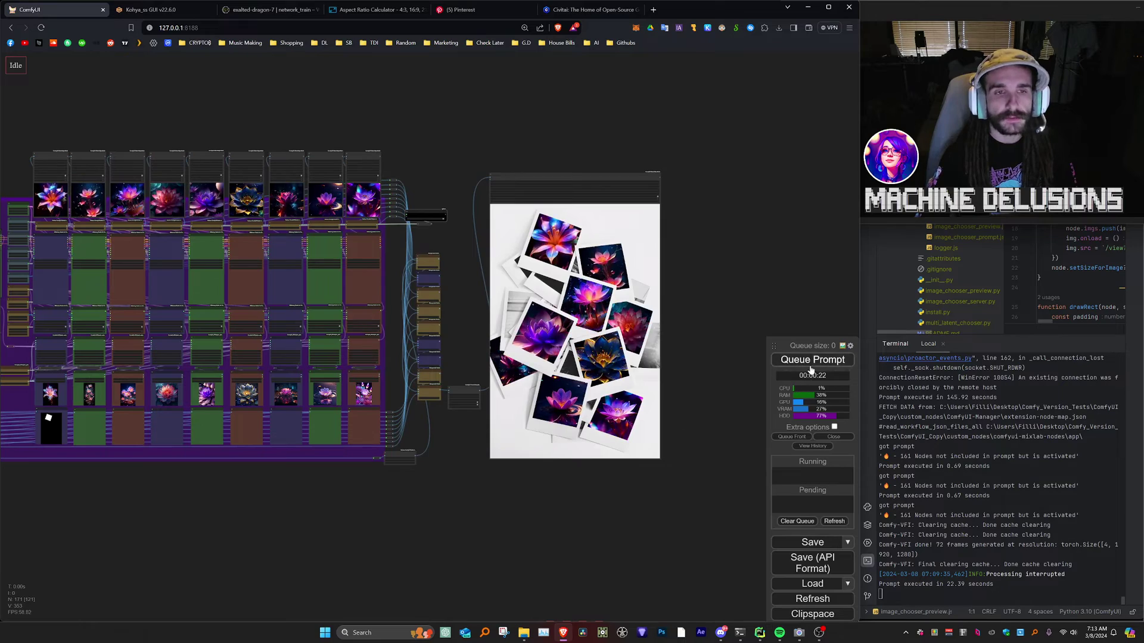
scroll(456, 192, up, 4)
scroll(435, 249, down, 2)
drag(436, 250, 552, 269)
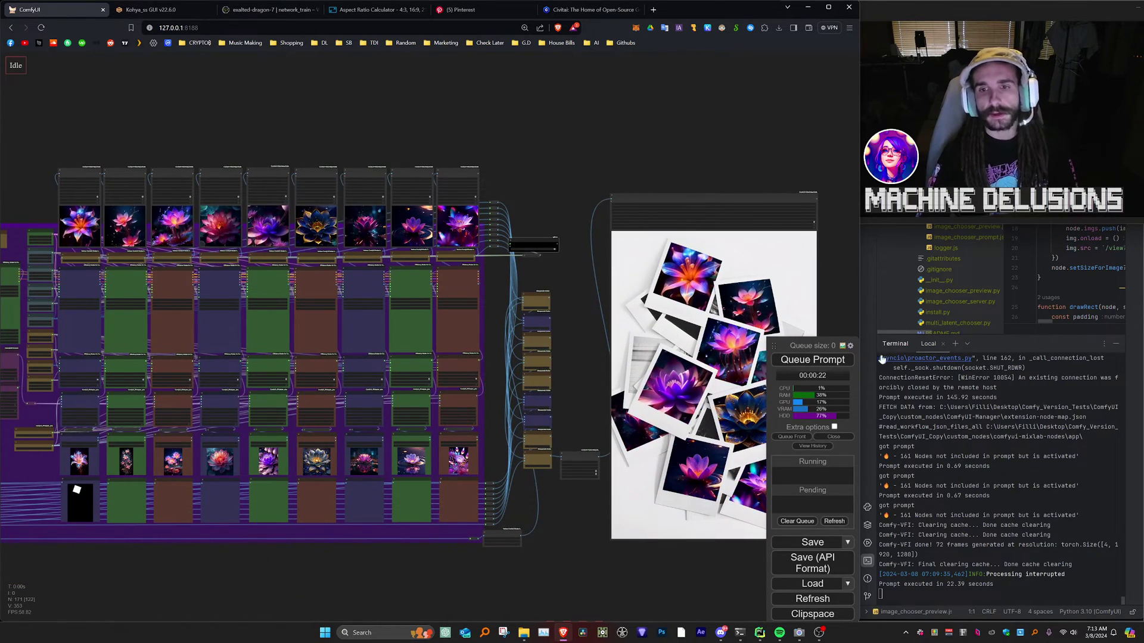
click(847, 355)
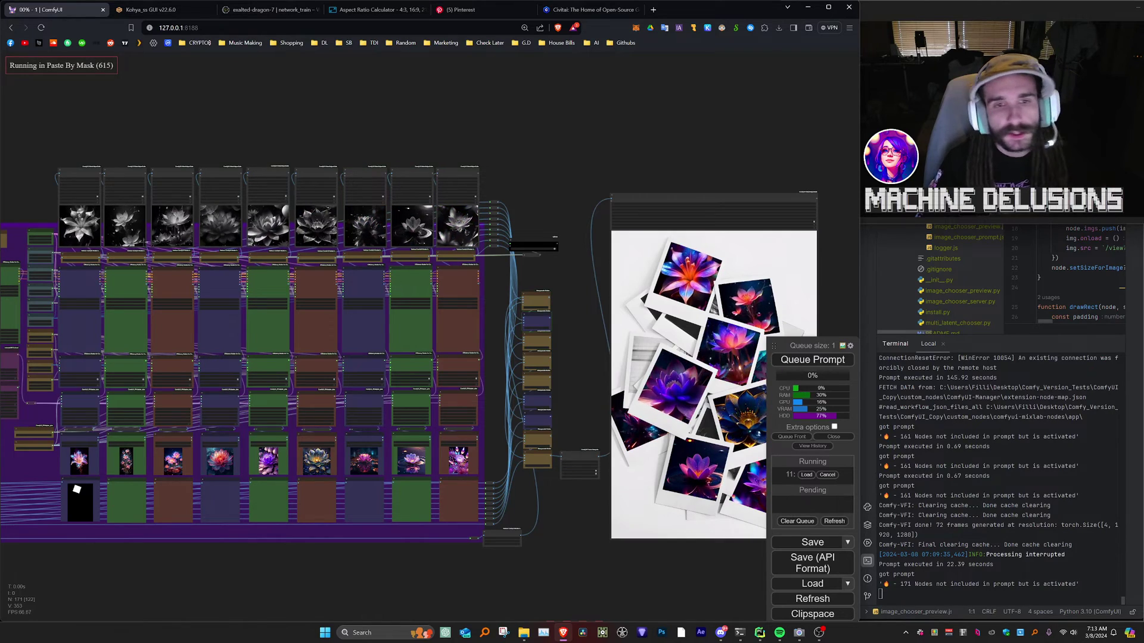
- Look over the Paste By Mask chain and the final collage output while the queued prompt runs
scroll(610, 368, up, 8)
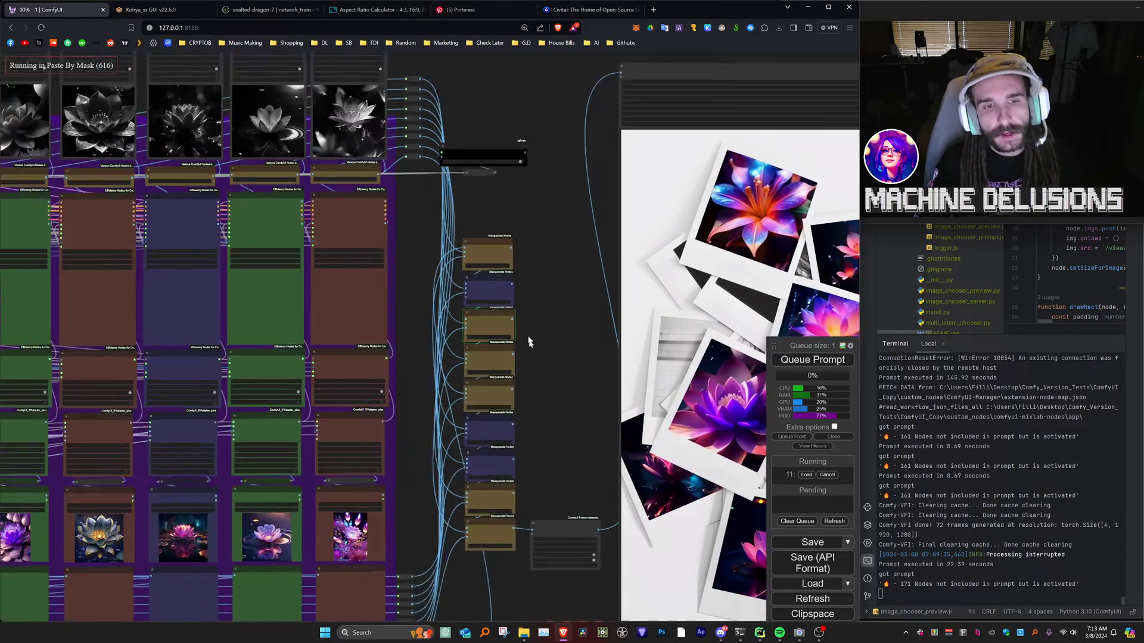
drag(544, 437, 513, 341)
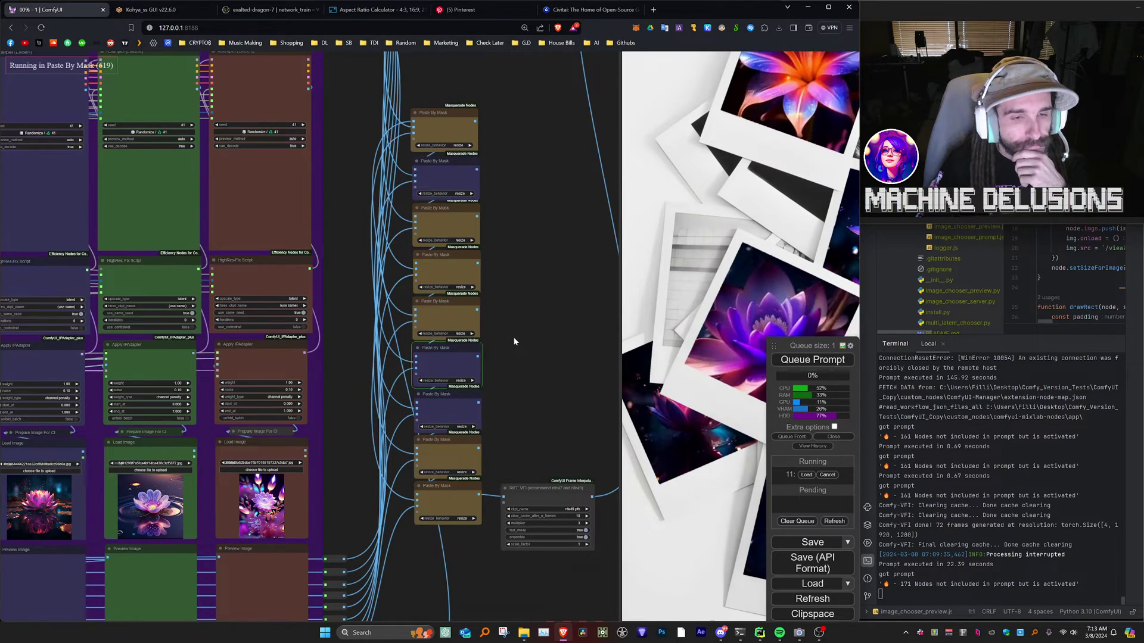
scroll(514, 341, down, 7)
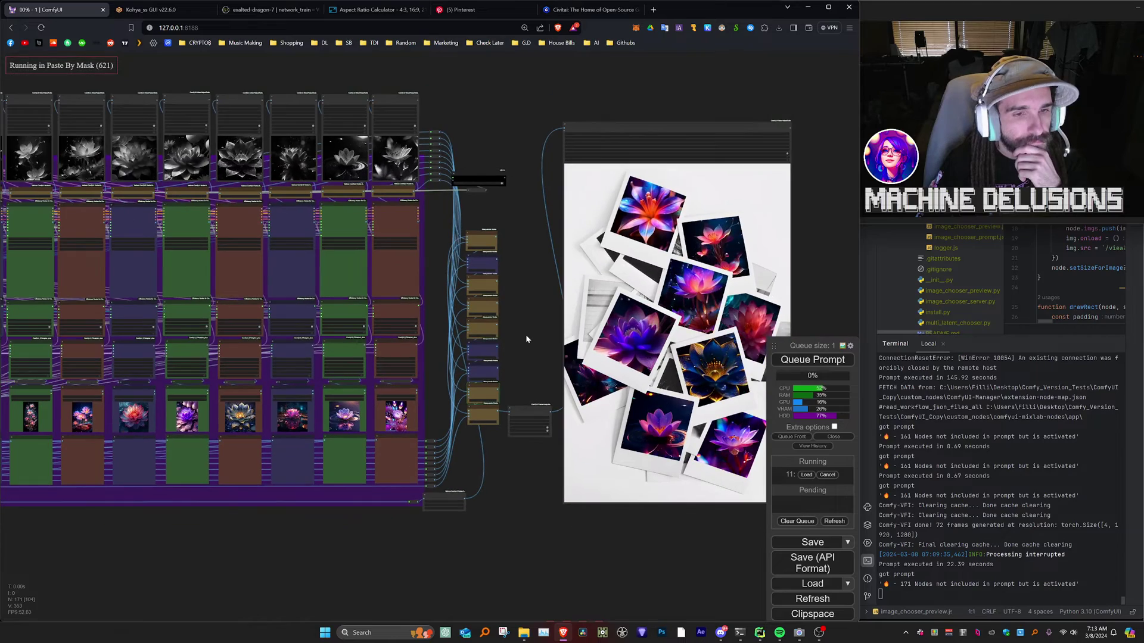
- Monitor the collage preview in the final Video Combine node while the frame interpolation and video combining run
drag(526, 339, 383, 368)
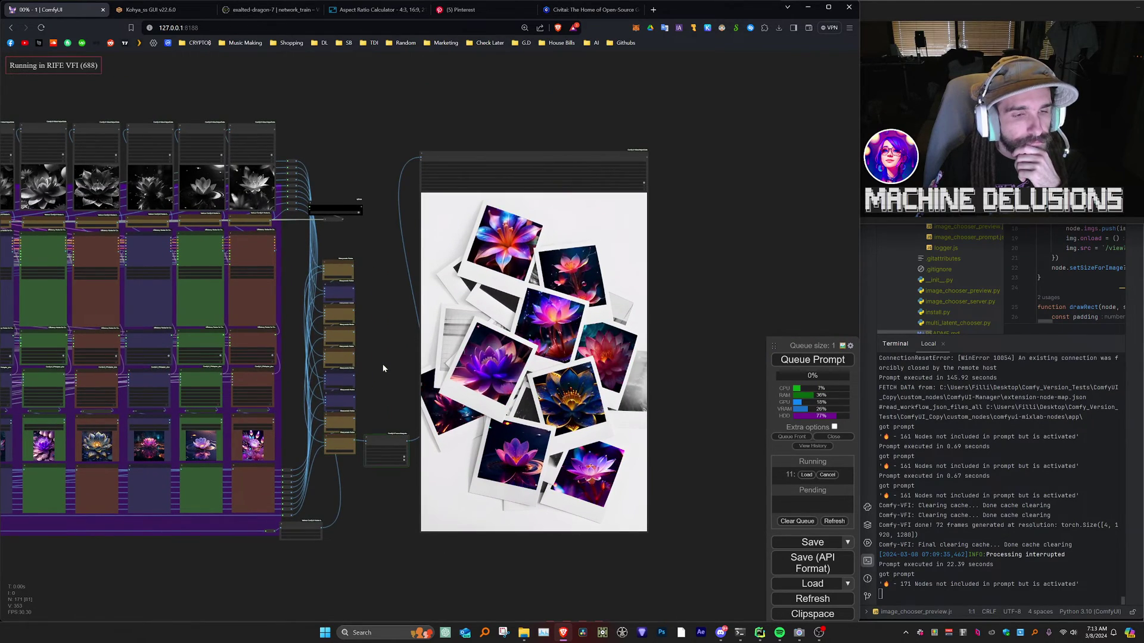
scroll(406, 417, up, 2)
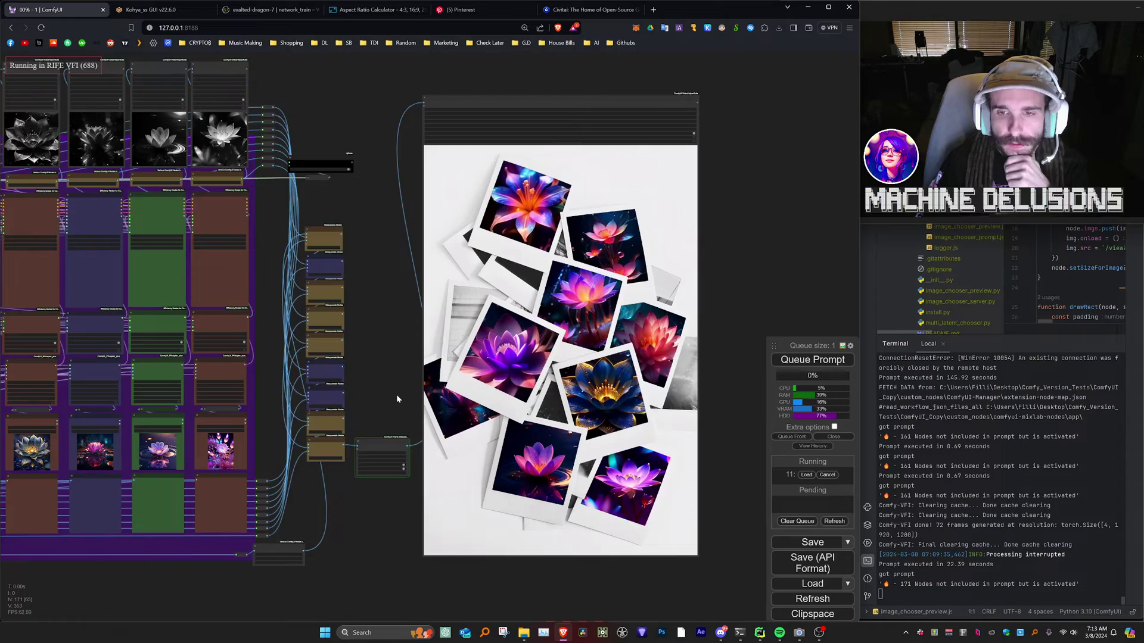
drag(395, 394, 366, 344)
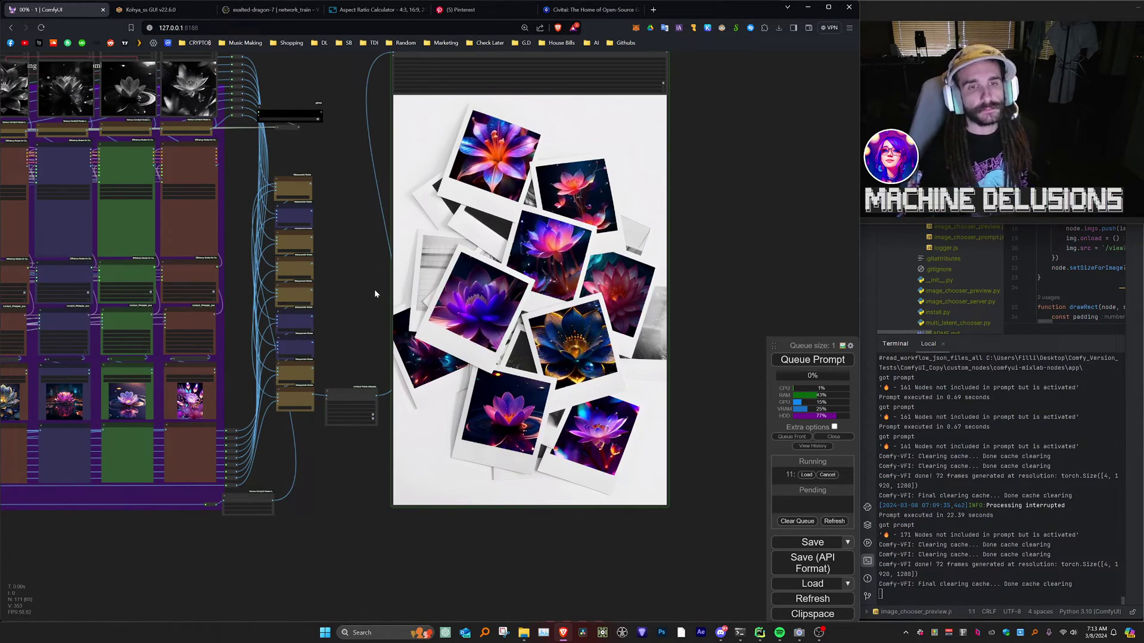
scroll(680, 269, up, 1)
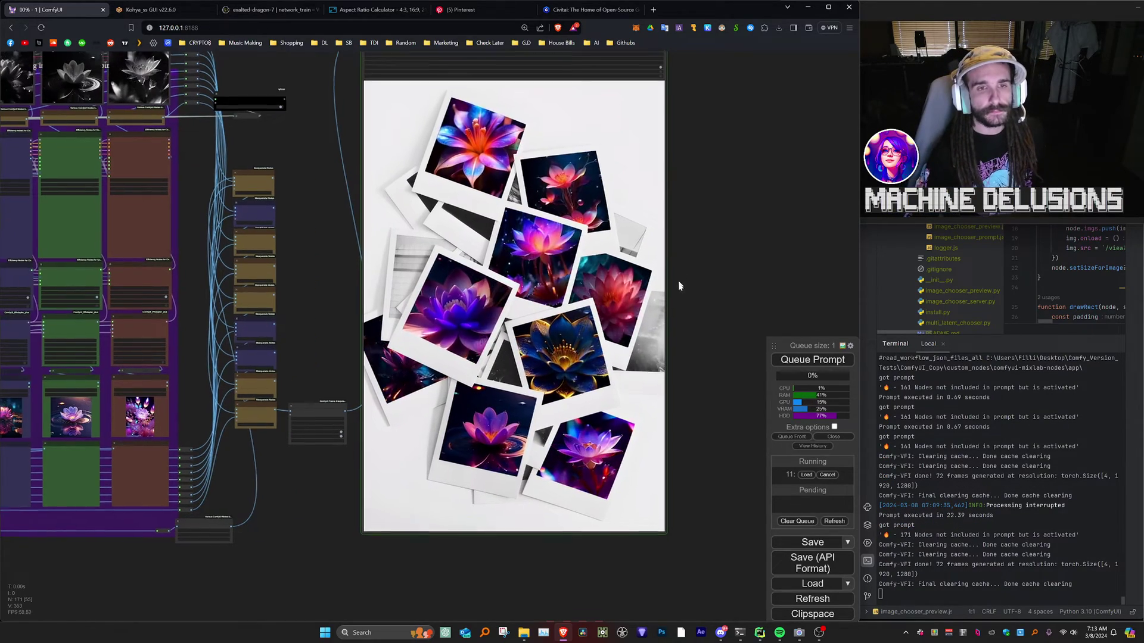
drag(680, 270, 676, 317)
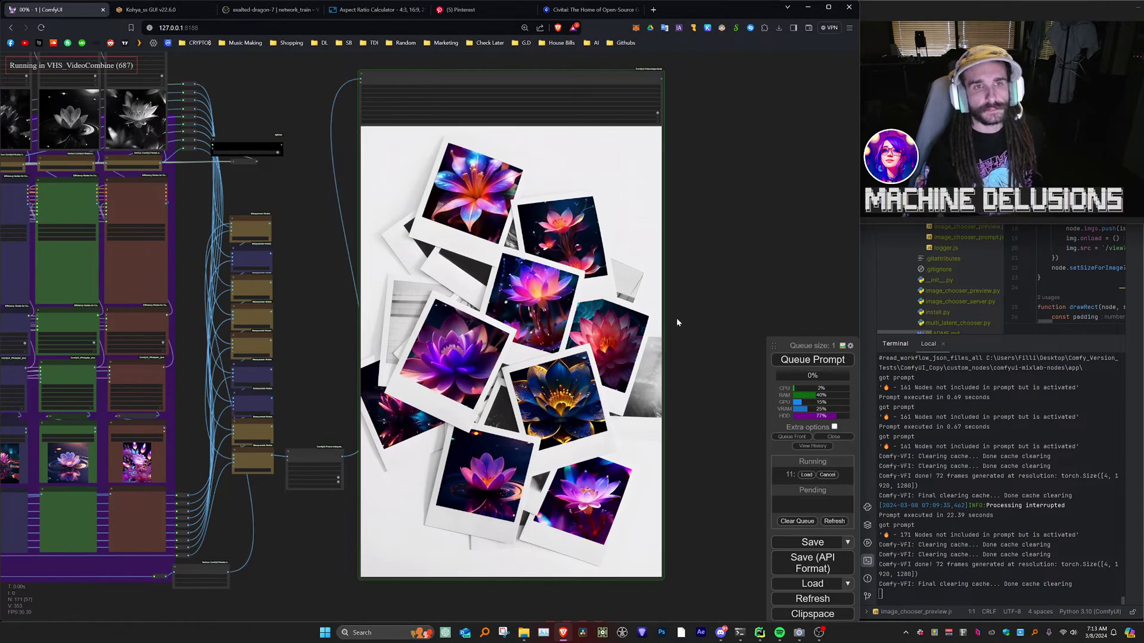
scroll(676, 322, down, 1)
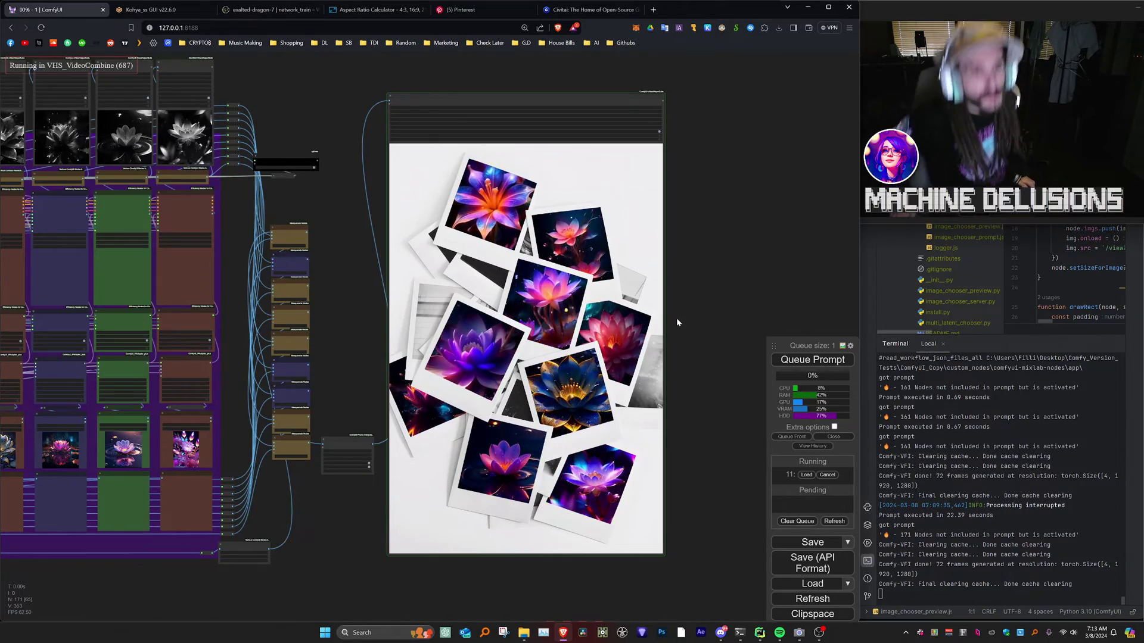
- Check the Black and white Toggle beside the flower Video Combine nodes and inspect the collage output of the run
scroll(120, 197, up, 2)
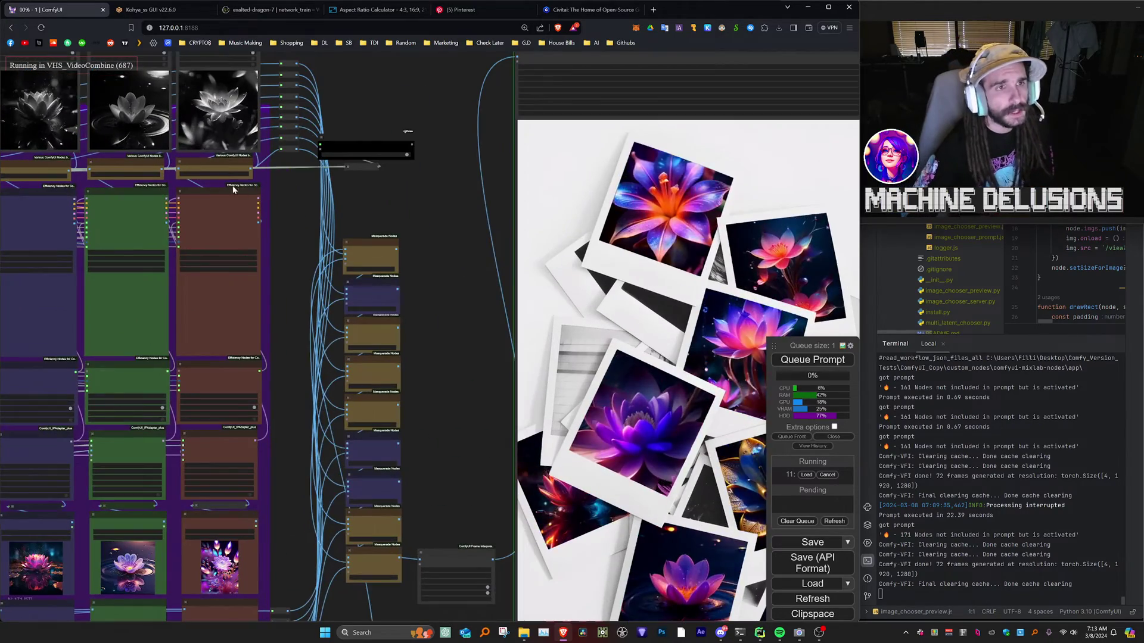
scroll(120, 198, up, 5)
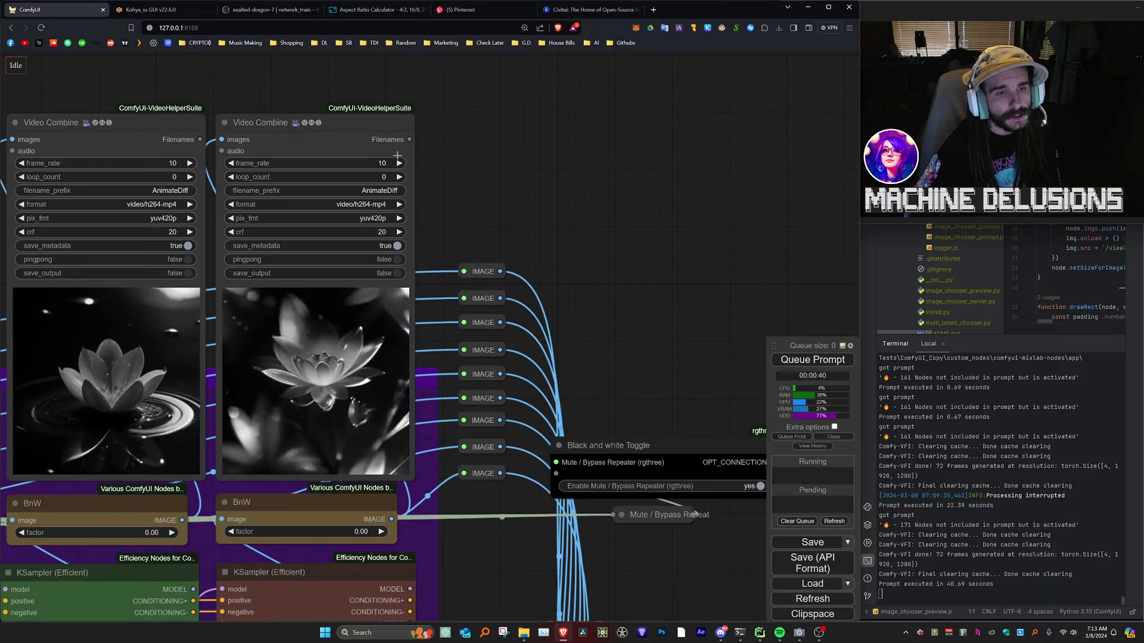
scroll(382, 157, down, 10)
drag(617, 295, 215, 96)
scroll(363, 221, down, 2)
scroll(453, 293, up, 3)
drag(579, 245, 608, 285)
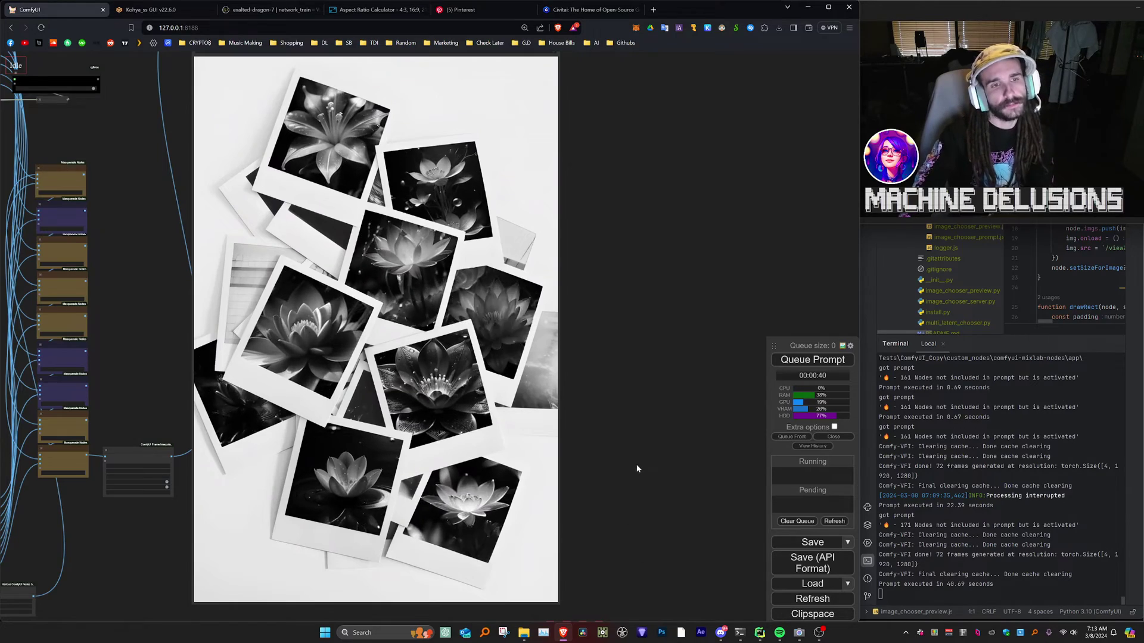
- Review the Efficient Loader's model and prompts, the shared sampler settings, and the AnimateDiff and IPAdapter nodes feeding the flower columns
scroll(637, 465, down, 4)
drag(290, 513, 602, 479)
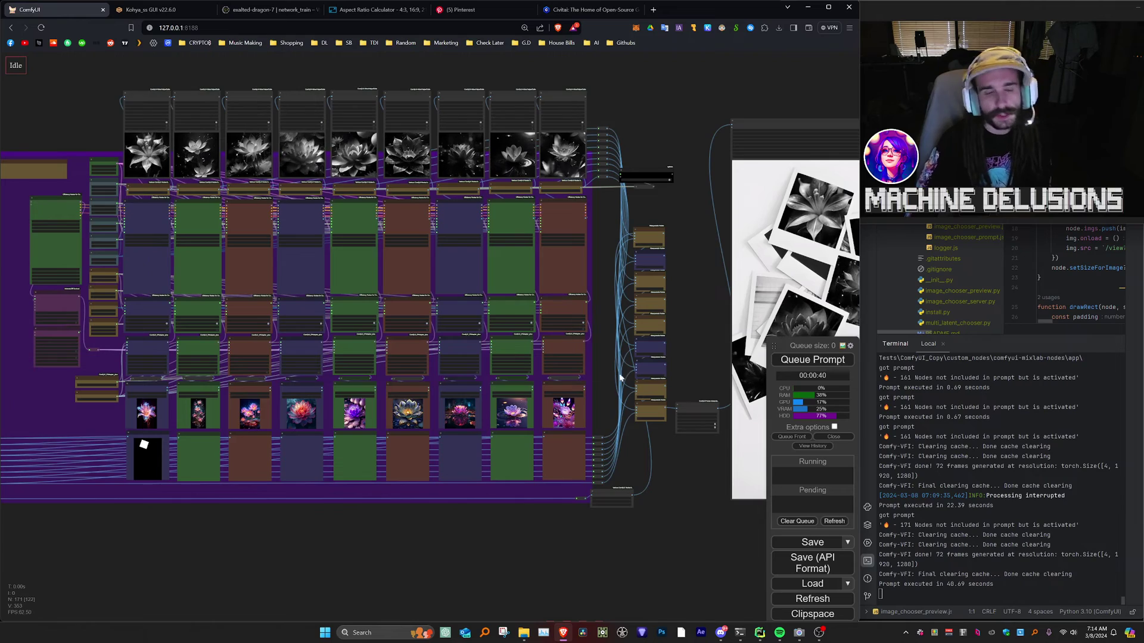
scroll(358, 323, up, 6)
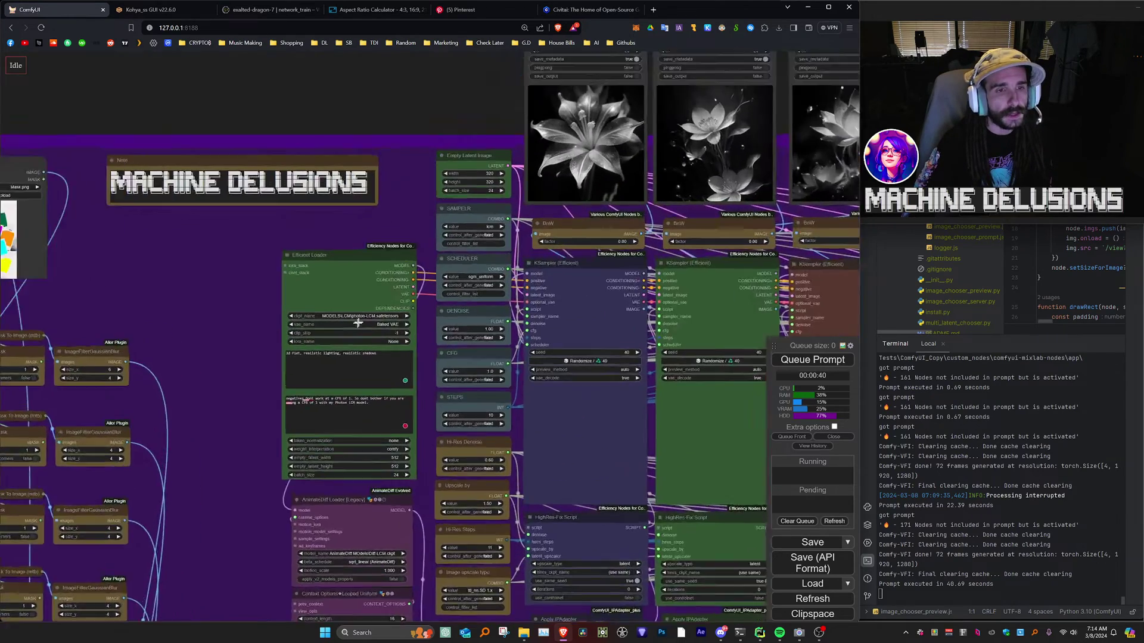
scroll(357, 323, up, 5)
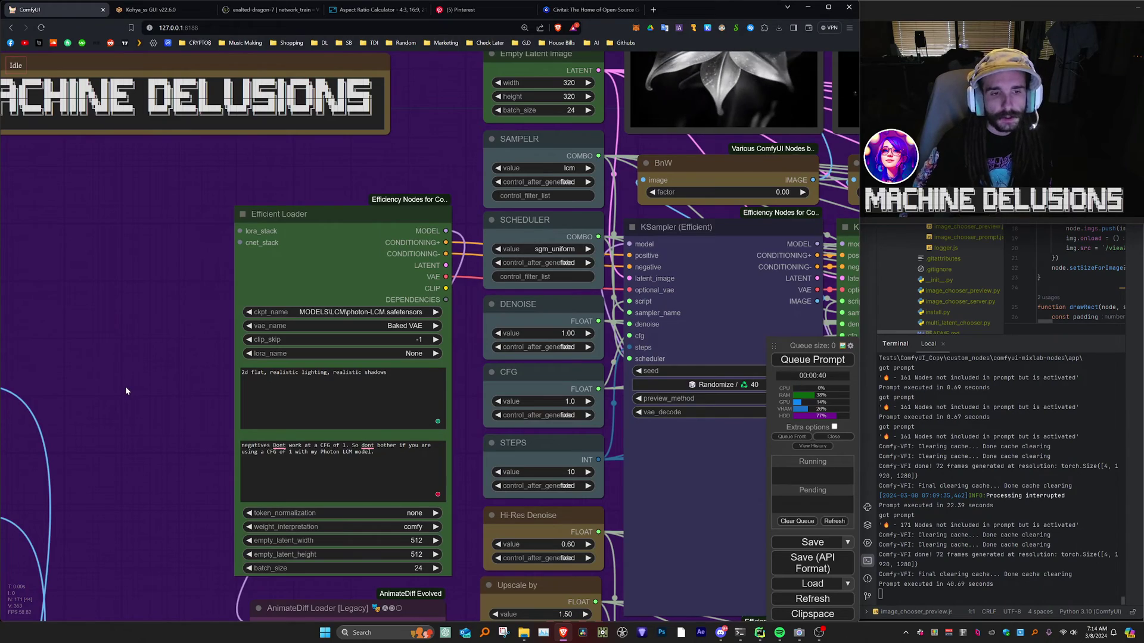
scroll(125, 386, down, 6)
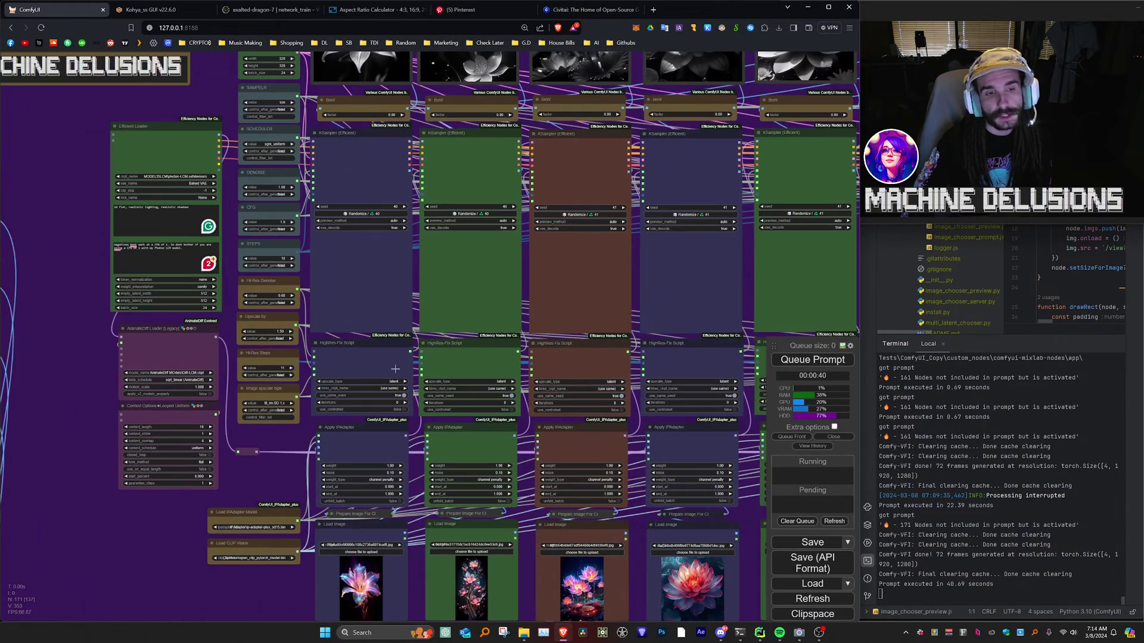
drag(284, 483, 256, 409)
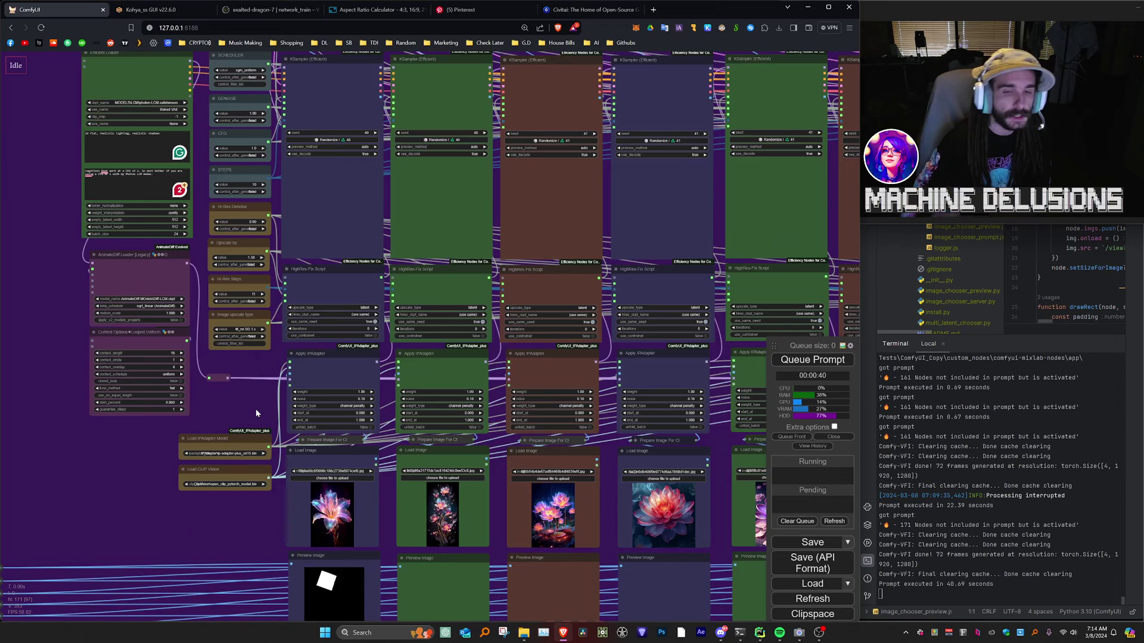
scroll(266, 398, down, 5)
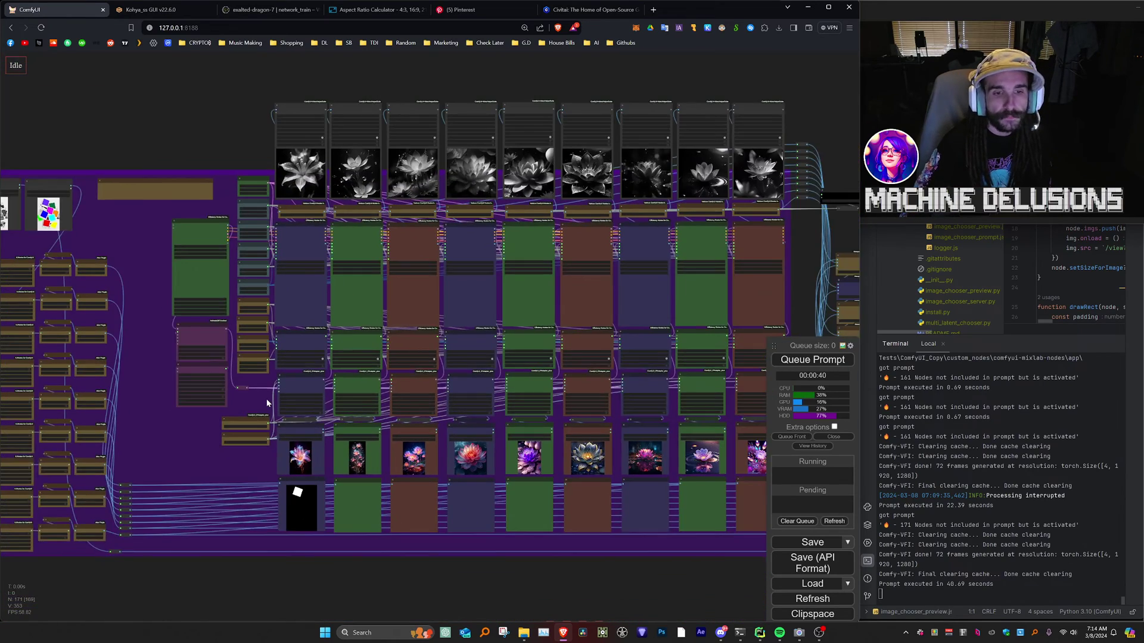
scroll(268, 403, down, 1)
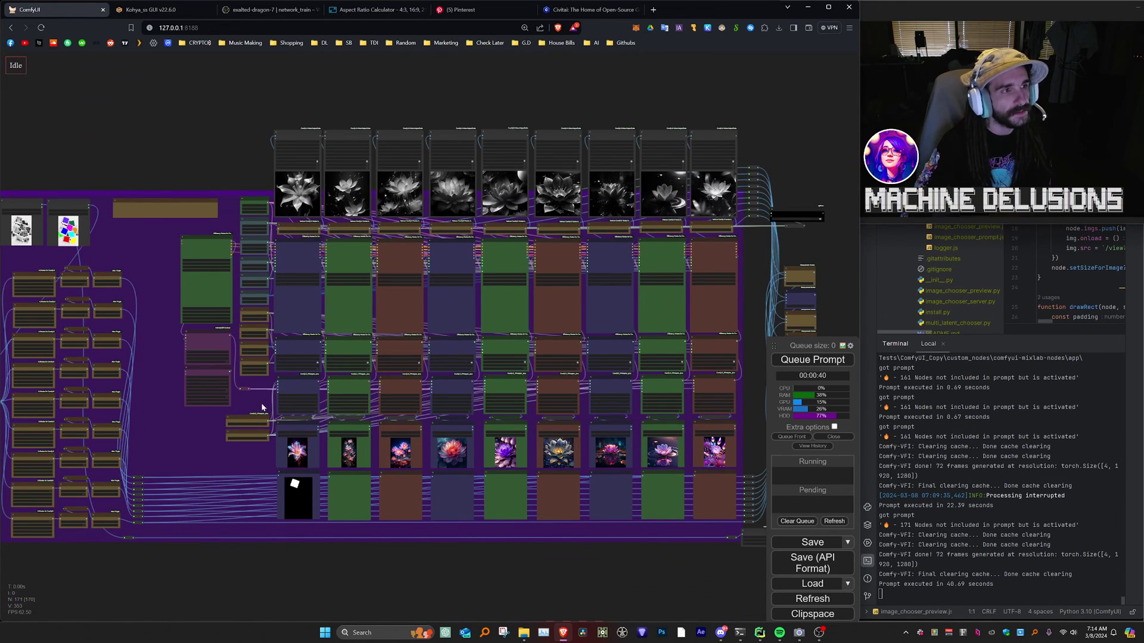